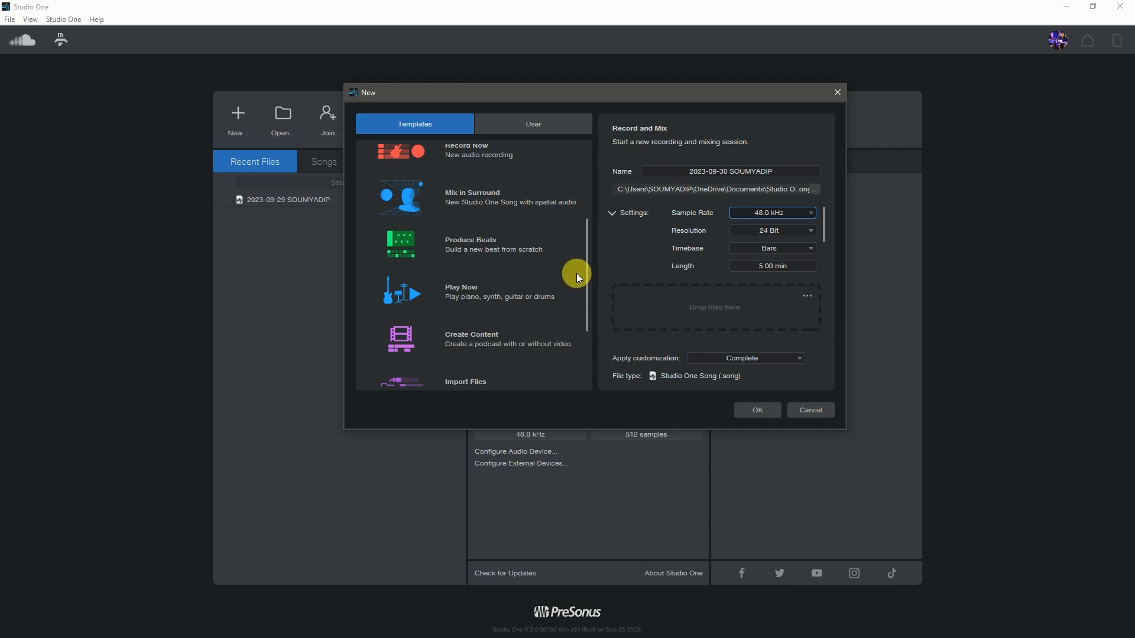
# Create a new Record and Mix song named Dolby and hide the browser.
pyautogui.moveTo(588, 271); pyautogui.dragTo(595, 138)
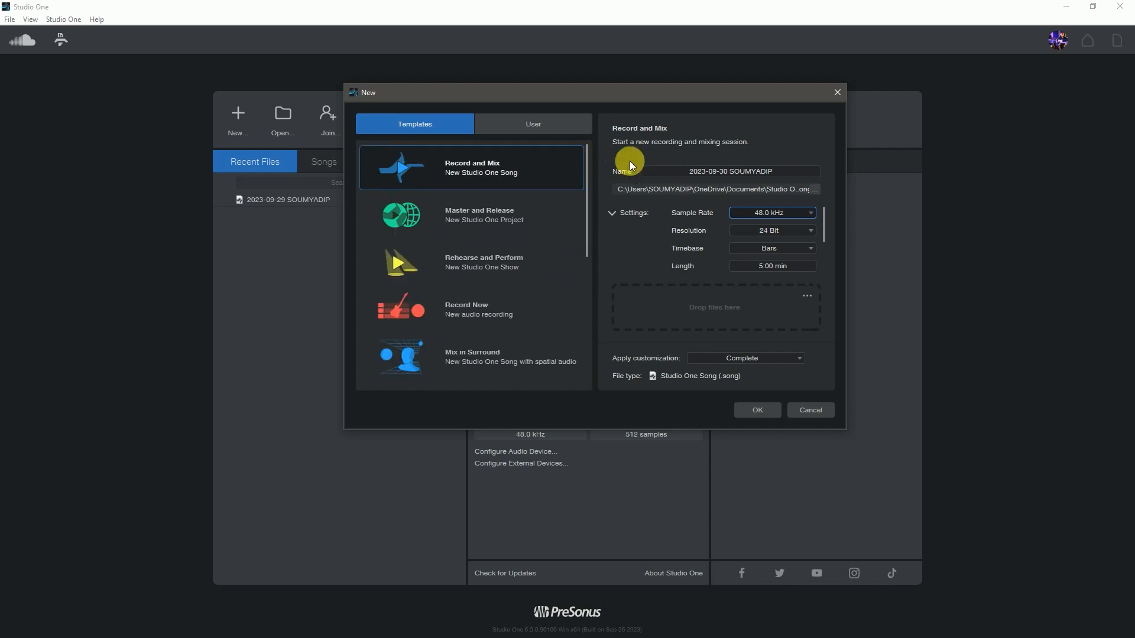
pyautogui.click(755, 172)
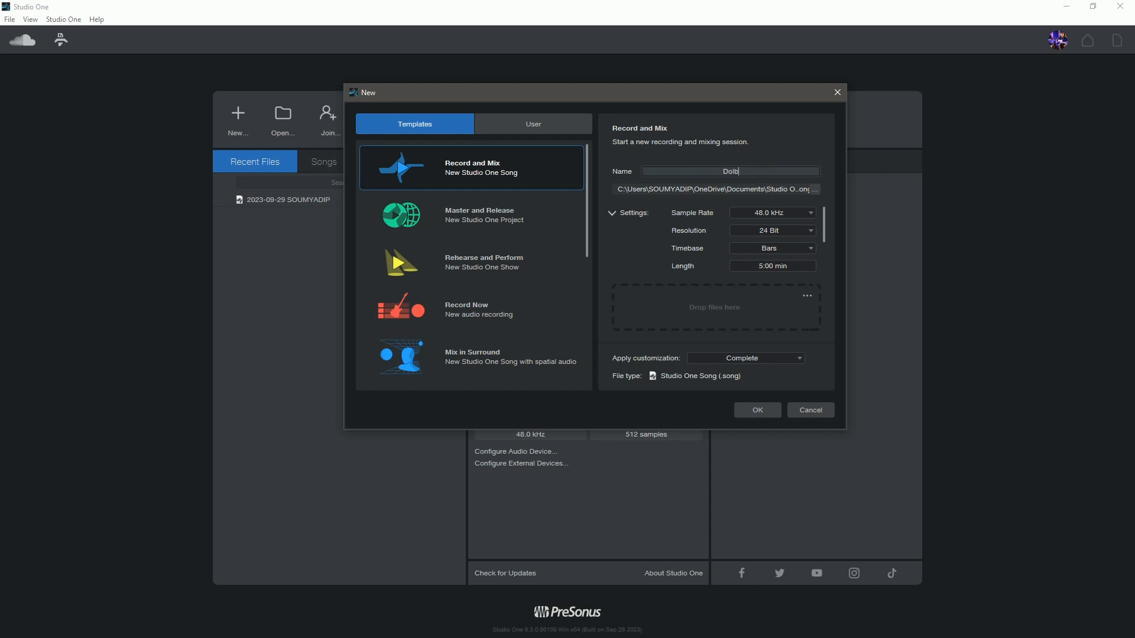
pyautogui.click(753, 416)
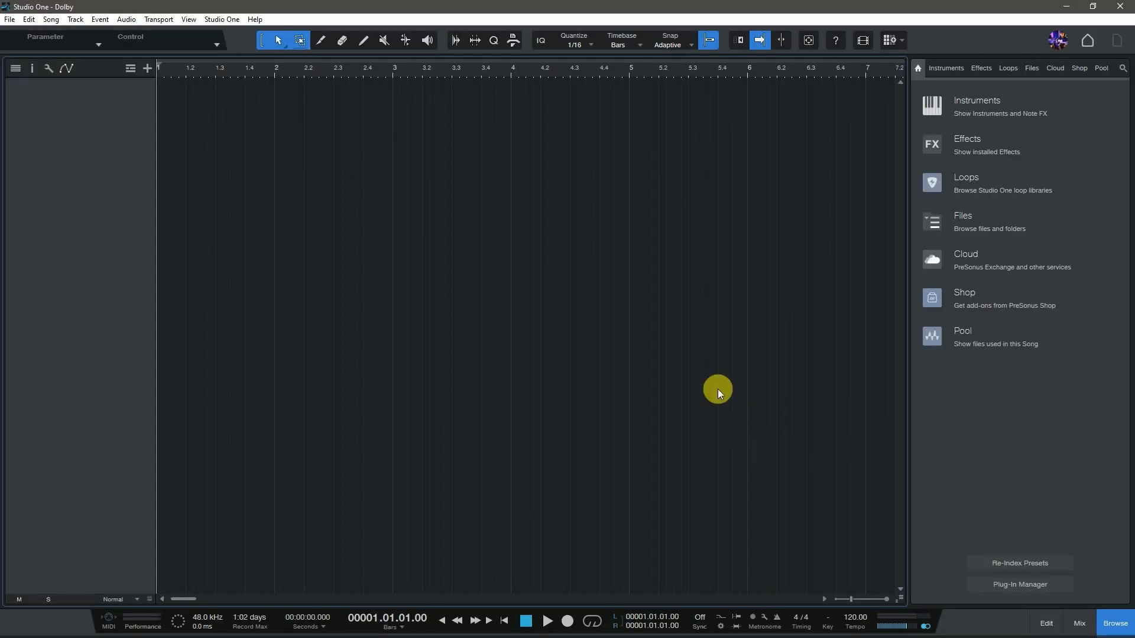
pyautogui.click(1116, 623)
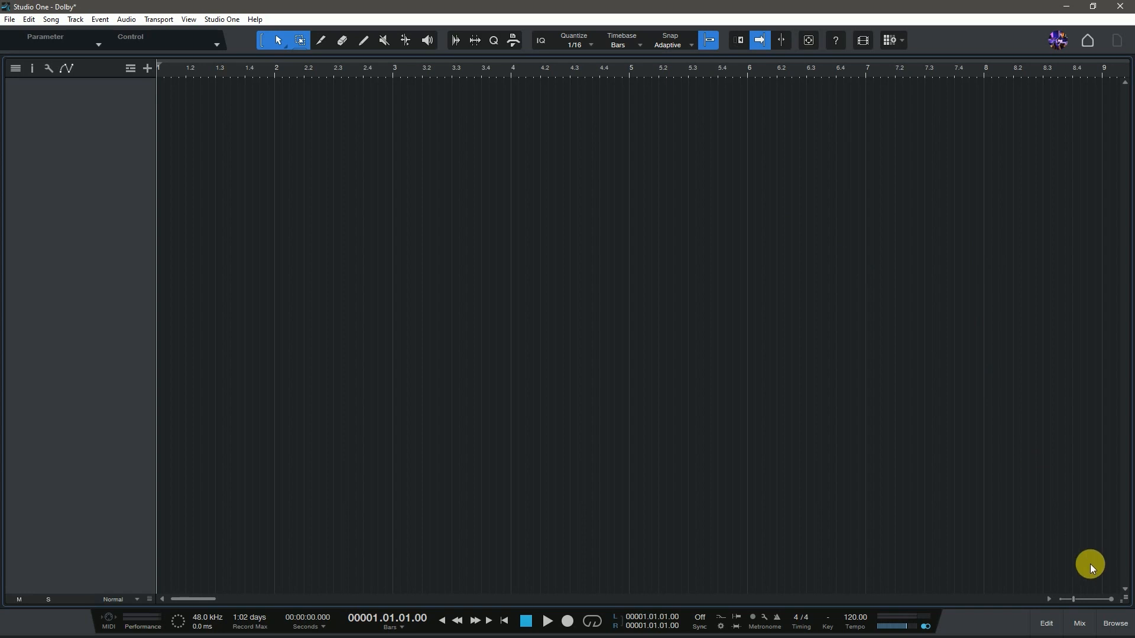
# Set the song's spatial audio mode to Dolby Atmos with a 7.1.4 output format and apply the setup.
pyautogui.click(50, 19)
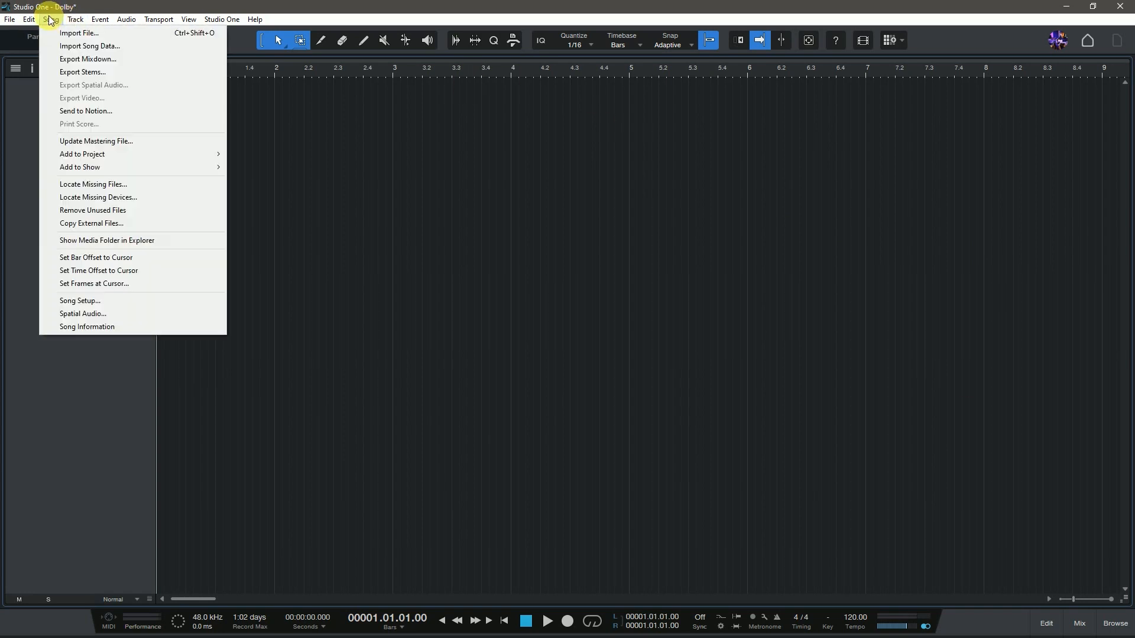
pyautogui.click(82, 314)
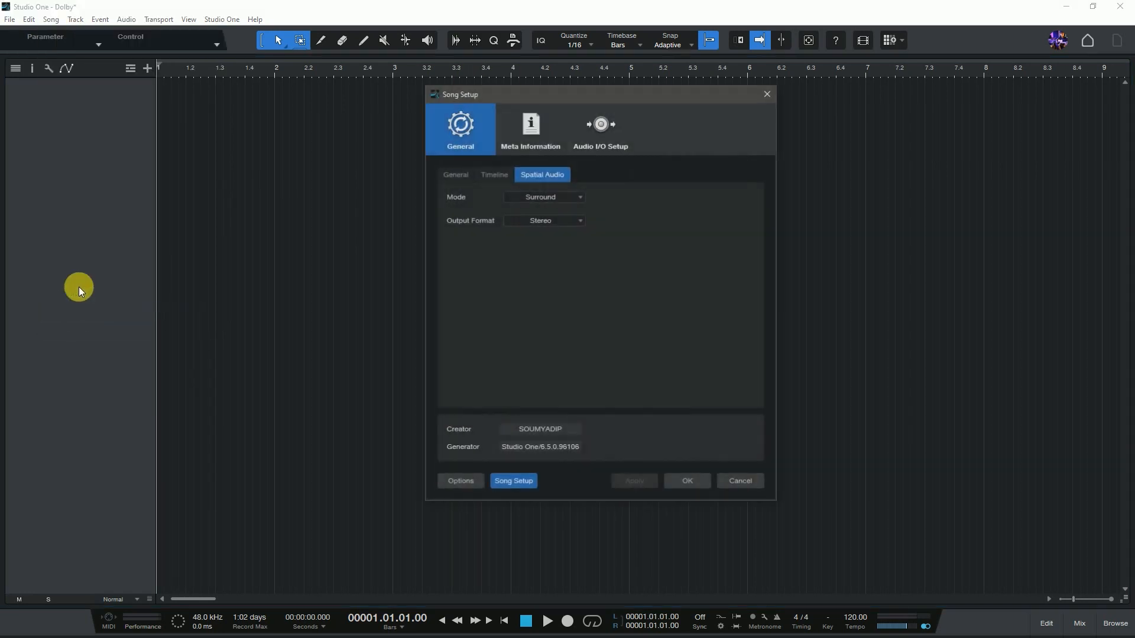
pyautogui.click(538, 200)
pyautogui.click(555, 224)
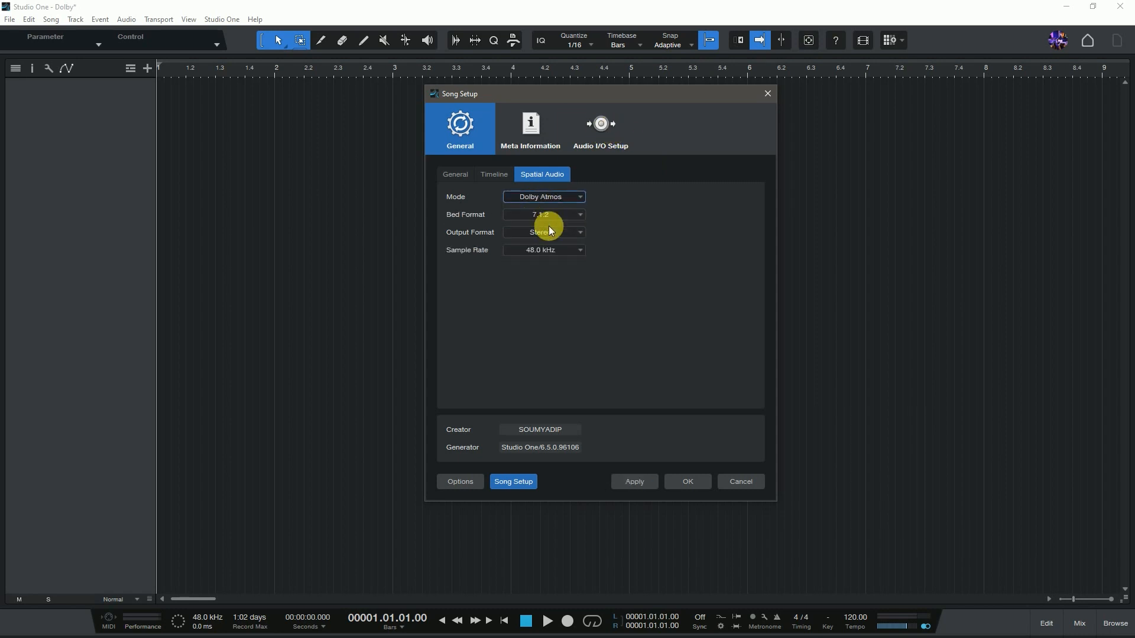
pyautogui.click(547, 236)
pyautogui.click(538, 312)
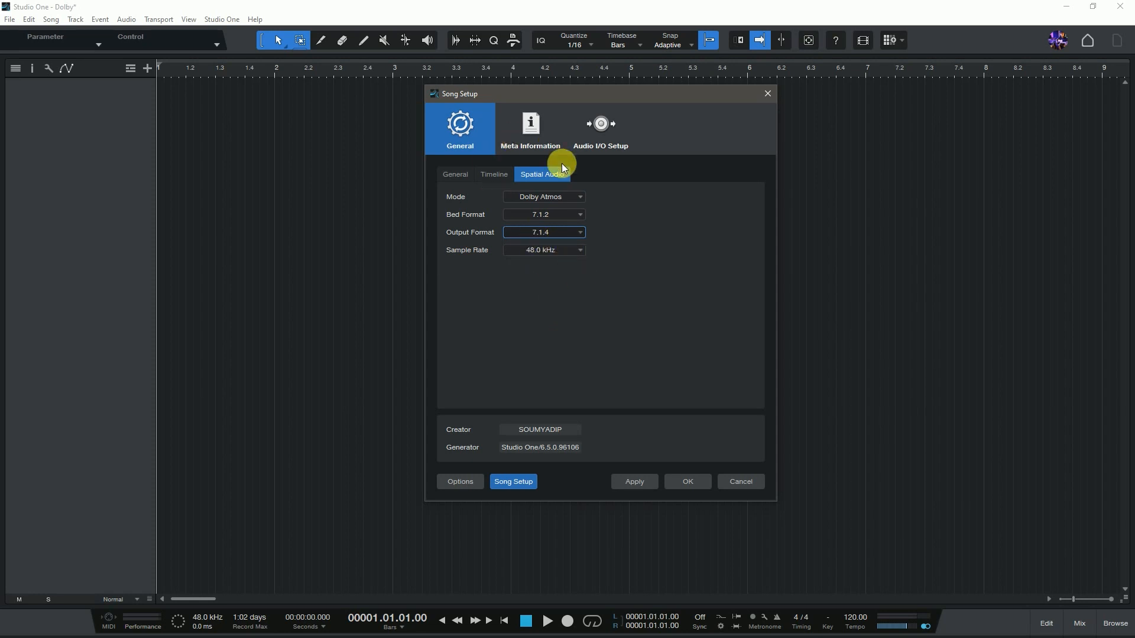
pyautogui.click(635, 483)
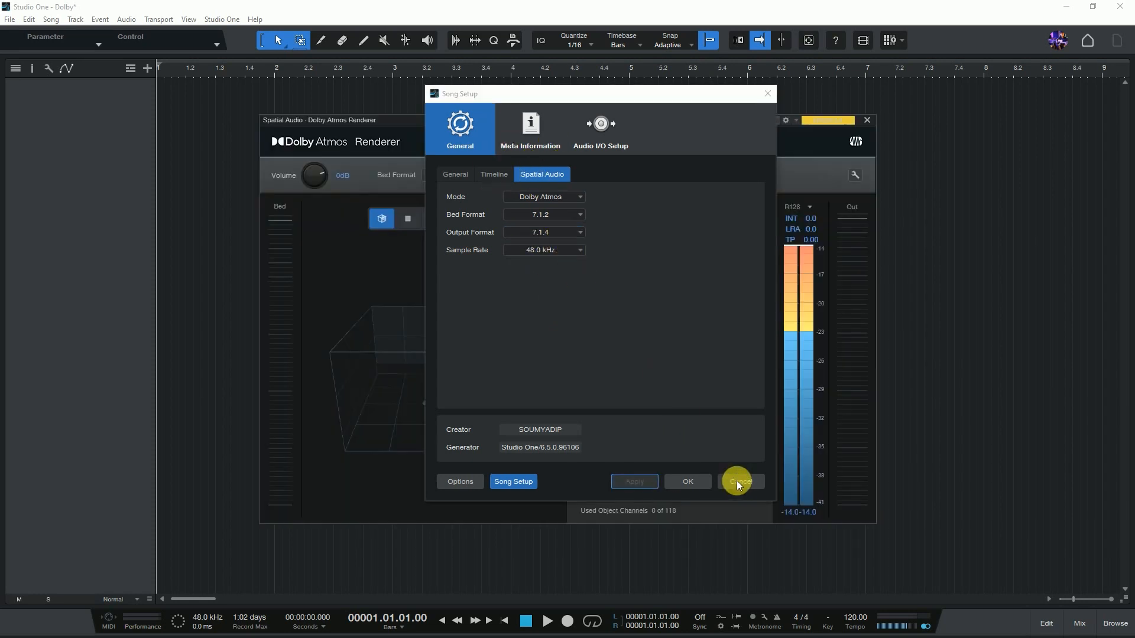
pyautogui.click(686, 482)
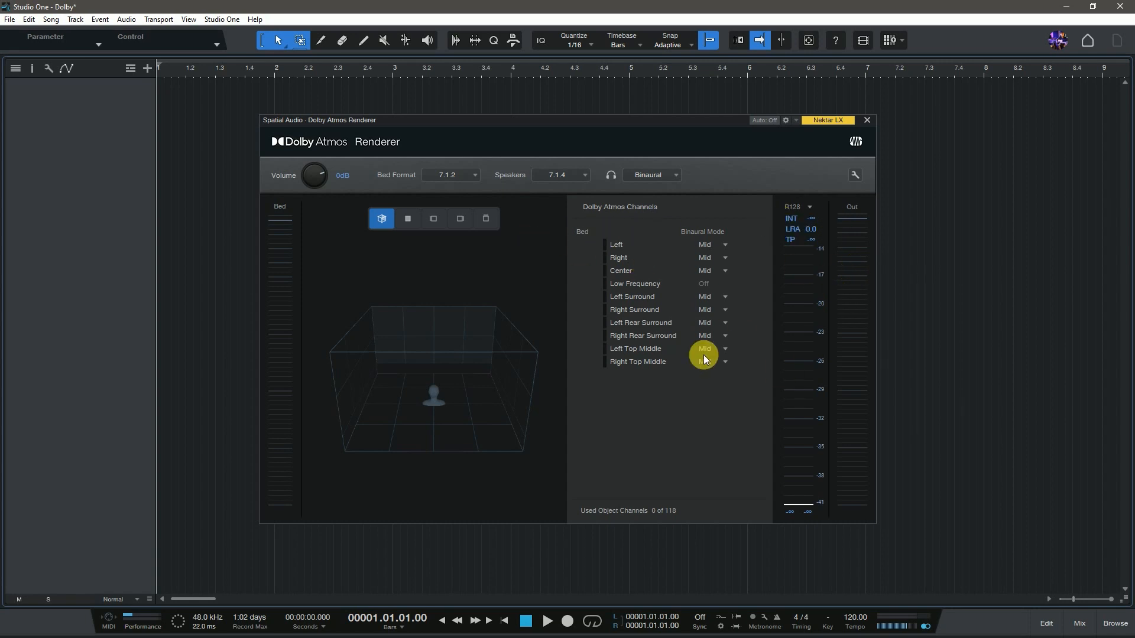
# Examine the Dolby Atmos Renderer's room from each preset viewing angle, return to the perspective view and close the renderer.
pyautogui.click(407, 222)
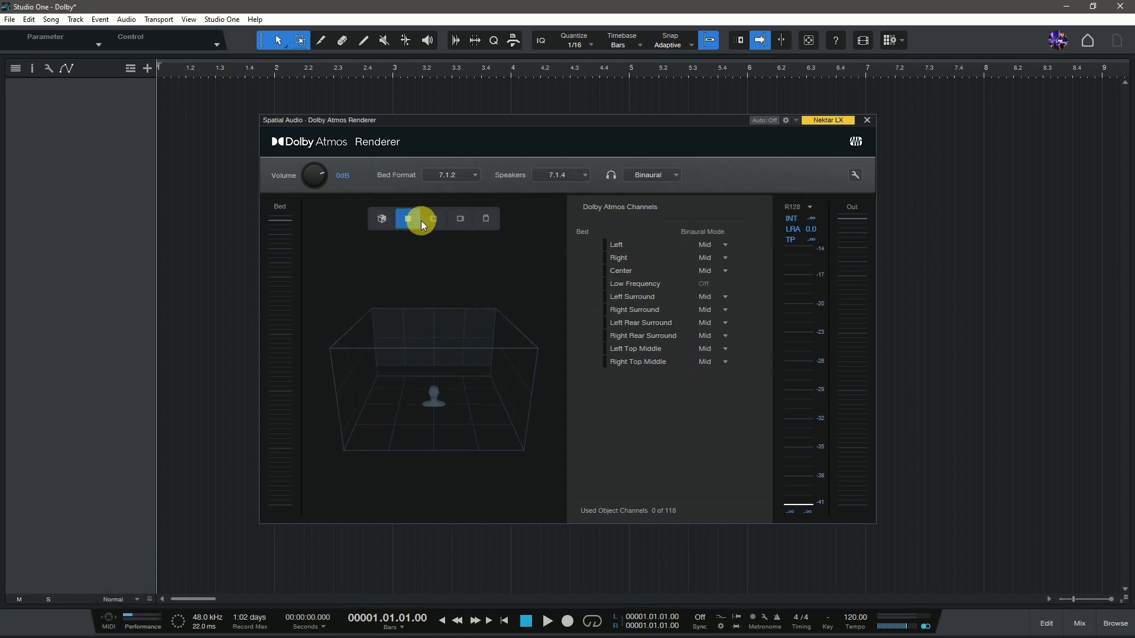
pyautogui.click(434, 221)
pyautogui.click(454, 219)
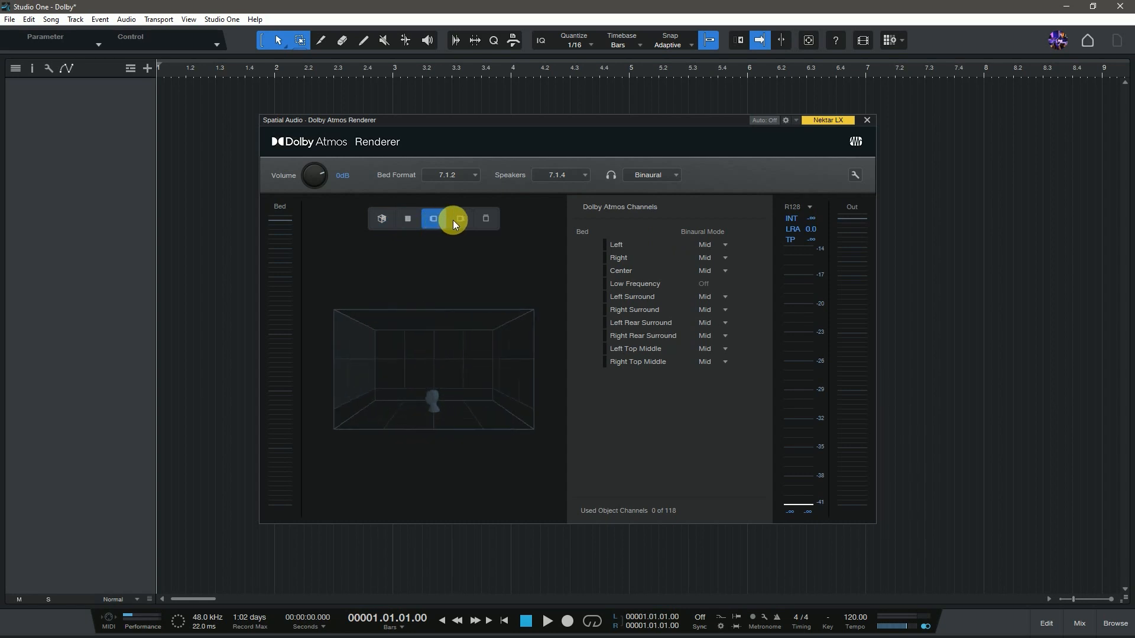
pyautogui.click(491, 218)
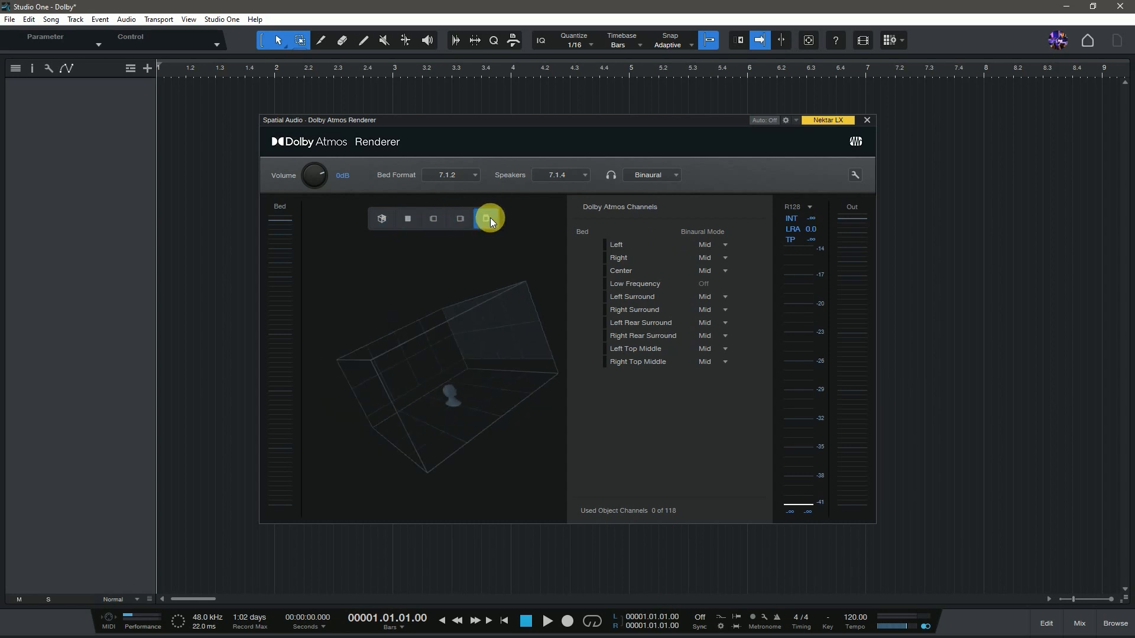
pyautogui.click(381, 221)
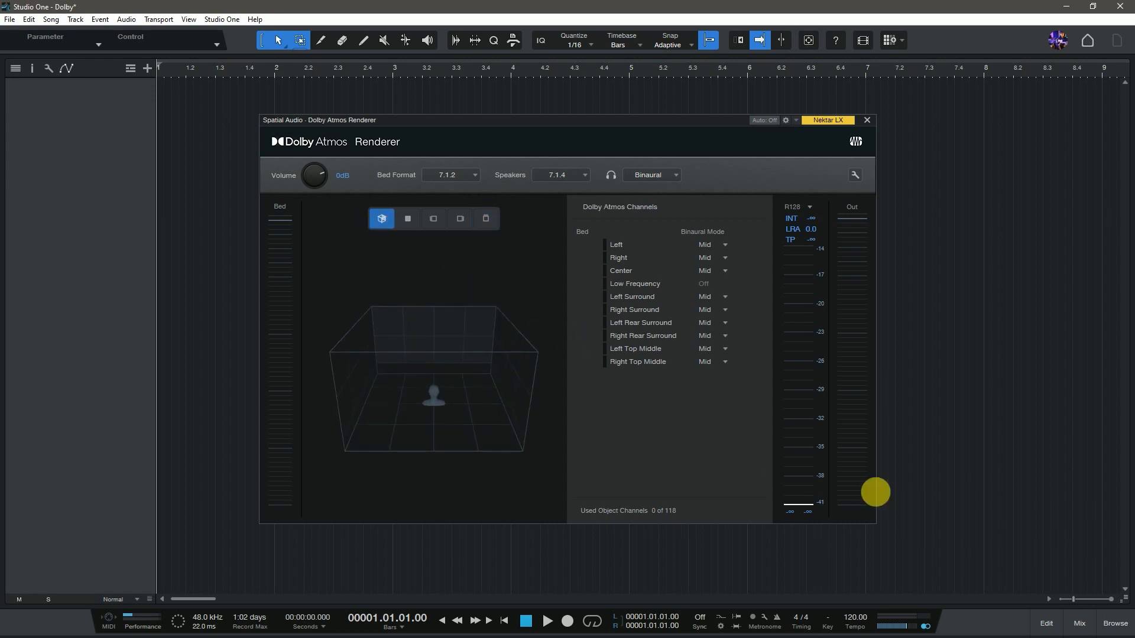
pyautogui.click(867, 121)
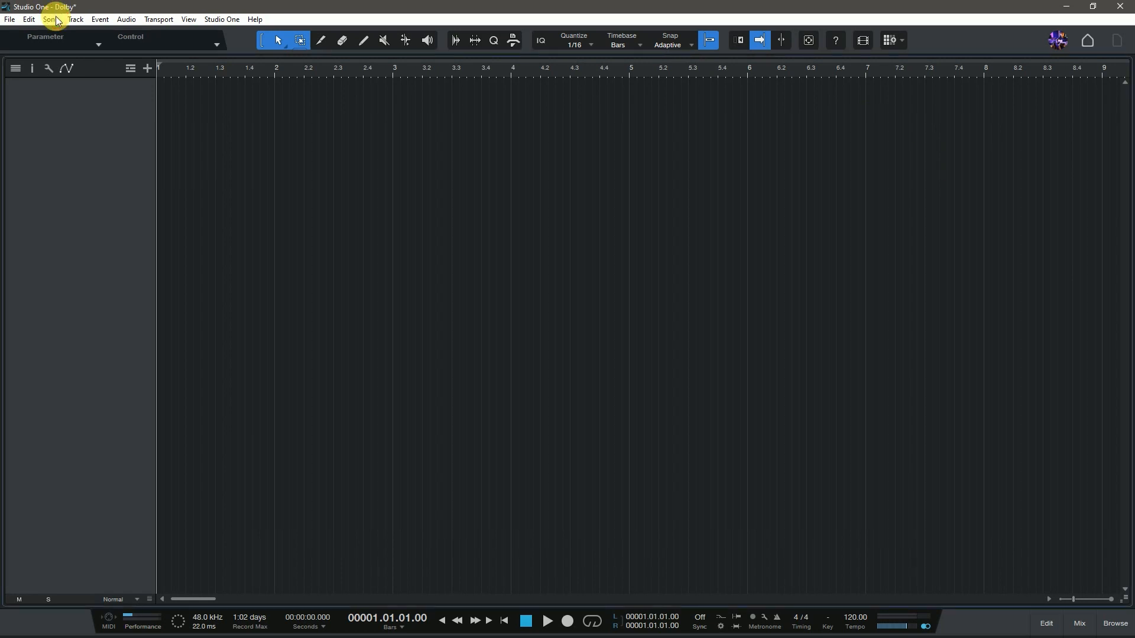
# Import the Kick 1, Snare 1, Shekar, Bass, Guit Arpeggeo L and R, Piano Chords and Soft Pad audio files into the song.
pyautogui.click(56, 19)
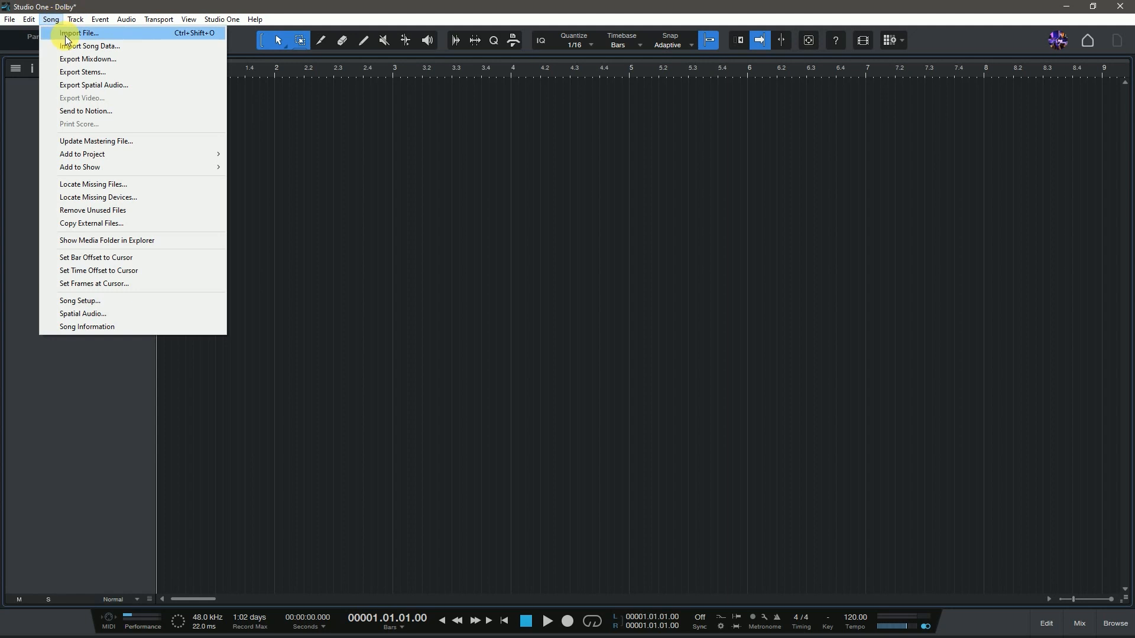
pyautogui.click(66, 33)
pyautogui.click(219, 148)
pyautogui.keyDown('shift'); pyautogui.click(221, 161); pyautogui.keyUp('shift')
pyautogui.keyDown('ctrl'); pyautogui.click(231, 212); pyautogui.keyUp('ctrl')
pyautogui.moveTo(557, 129); pyautogui.dragTo(565, 234)
pyautogui.keyDown('ctrl'); pyautogui.click(208, 124); pyautogui.keyUp('ctrl')
pyautogui.keyDown('ctrl'); pyautogui.click(257, 149); pyautogui.keyUp('ctrl')
pyautogui.keyDown('ctrl'); pyautogui.click(225, 234); pyautogui.keyUp('ctrl')
pyautogui.keyDown('ctrl'); pyautogui.click(225, 265); pyautogui.keyUp('ctrl')
pyautogui.click(467, 374)
# Fit the full length of the imported events in the arrangement and shorten the third track's name to Shekar.
pyautogui.press('w')
pyautogui.press('w')
pyautogui.press('w')
pyautogui.press('w')
pyautogui.press('w')
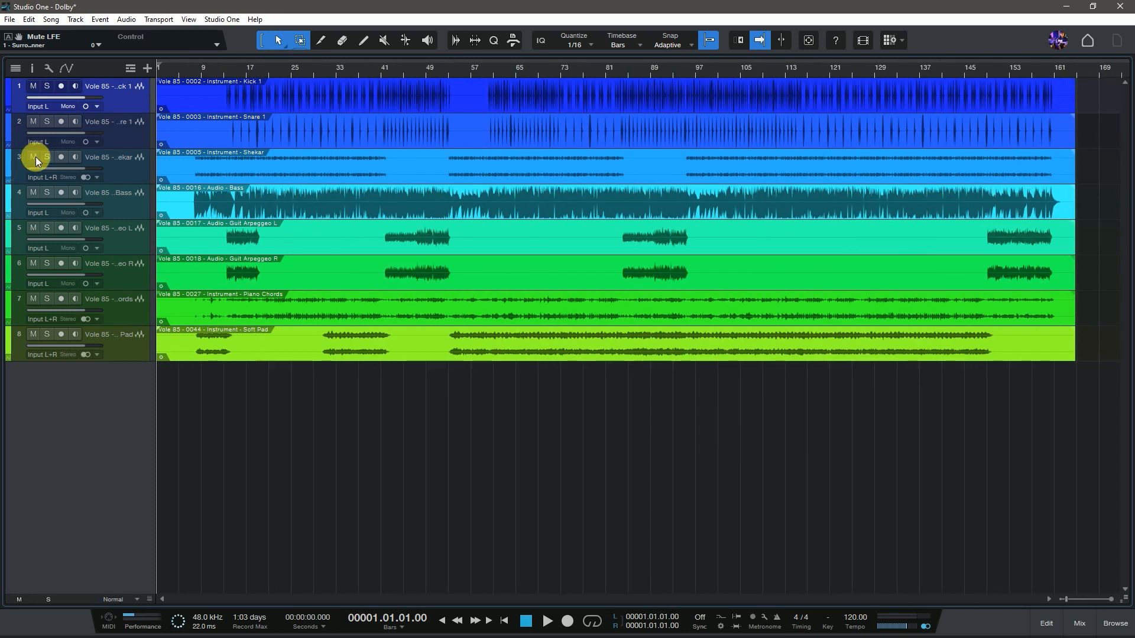
pyautogui.keyDown('shift'); pyautogui.click(126, 166); pyautogui.keyUp('shift')
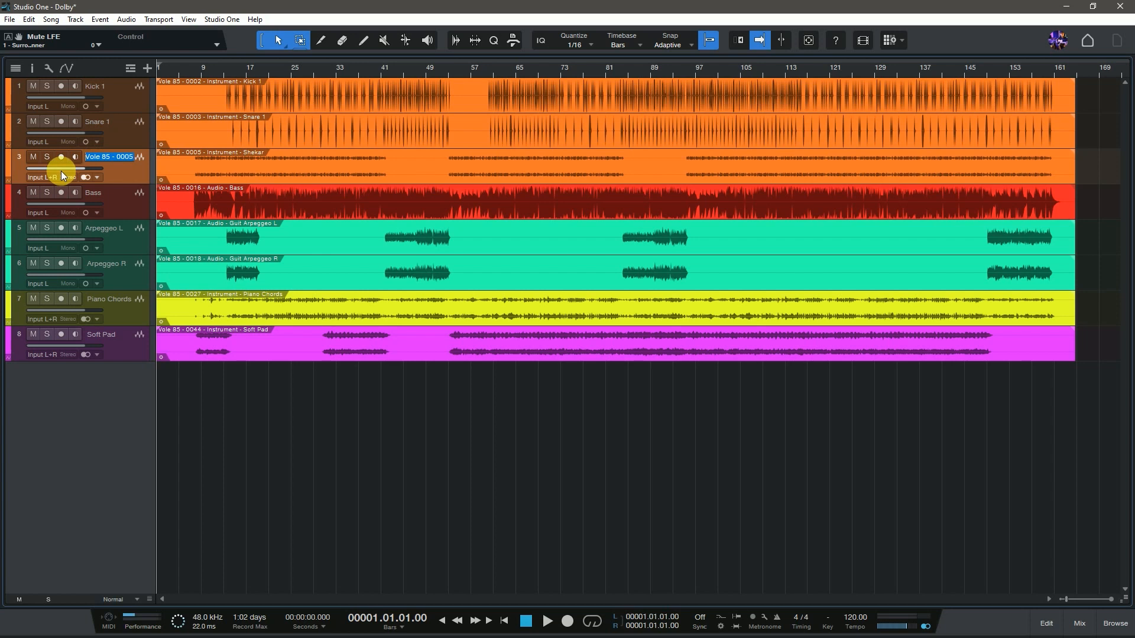
pyautogui.press('BackSpace')
pyautogui.click(396, 446)
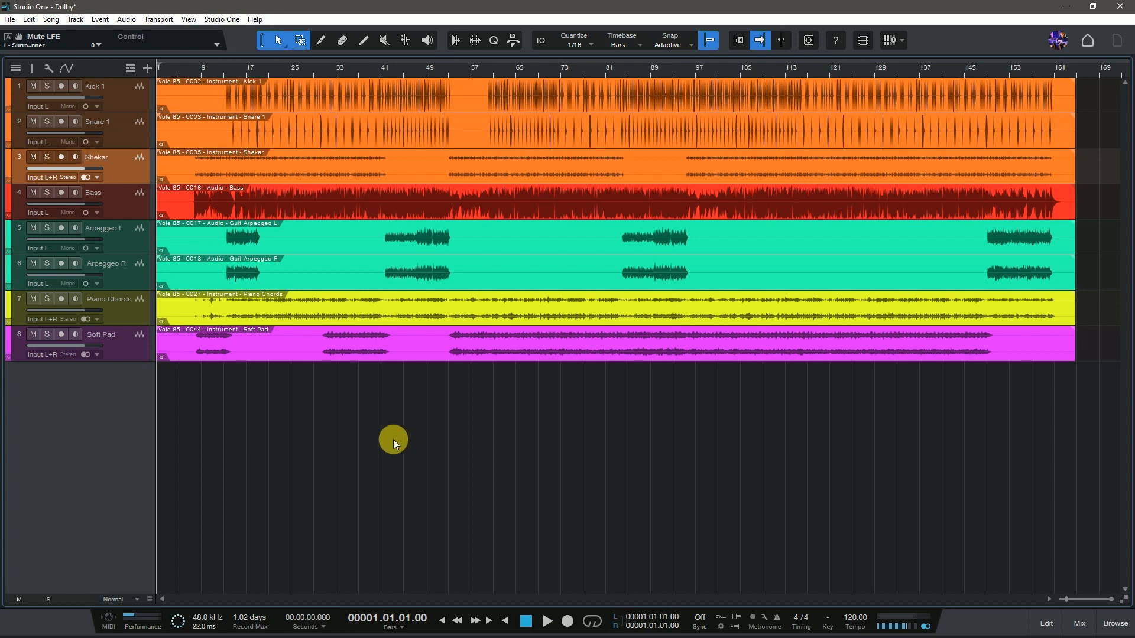
# Show the mixer and pan Kick 1 front left in its Surround Panner, direction about -28° and size about 36%.
pyautogui.click(1079, 623)
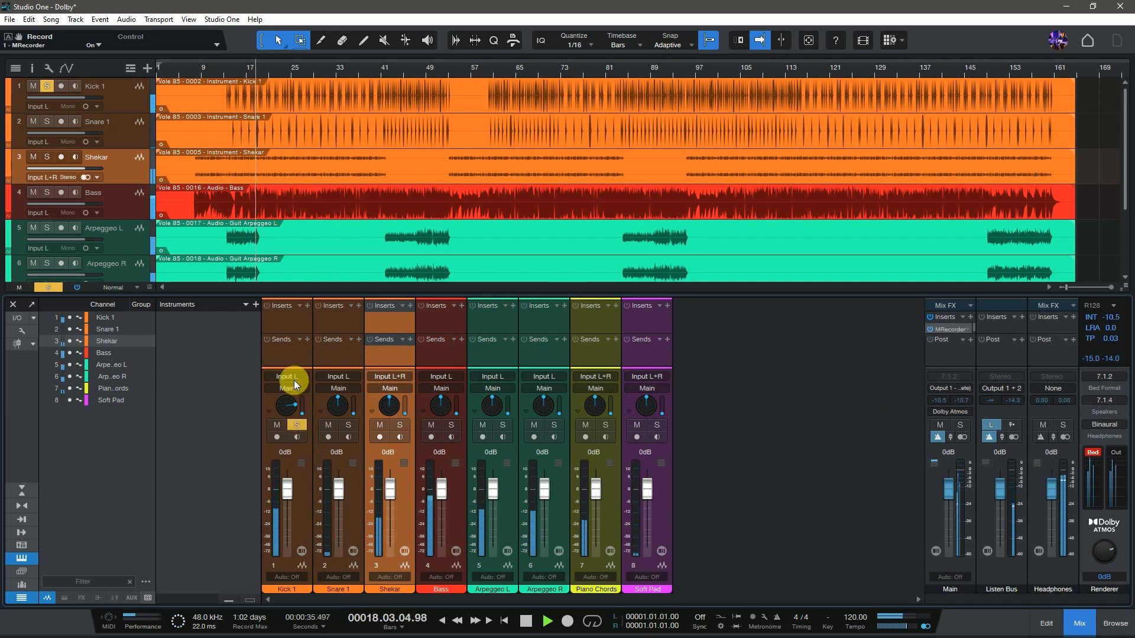
pyautogui.doubleClick(292, 405)
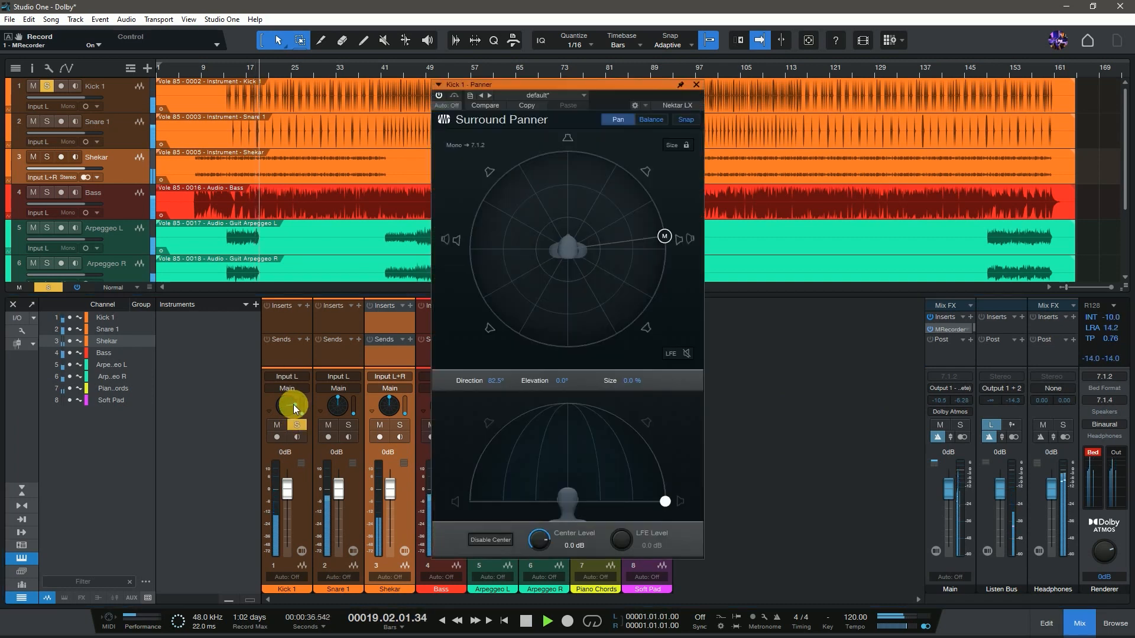
pyautogui.moveTo(668, 236); pyautogui.dragTo(530, 178)
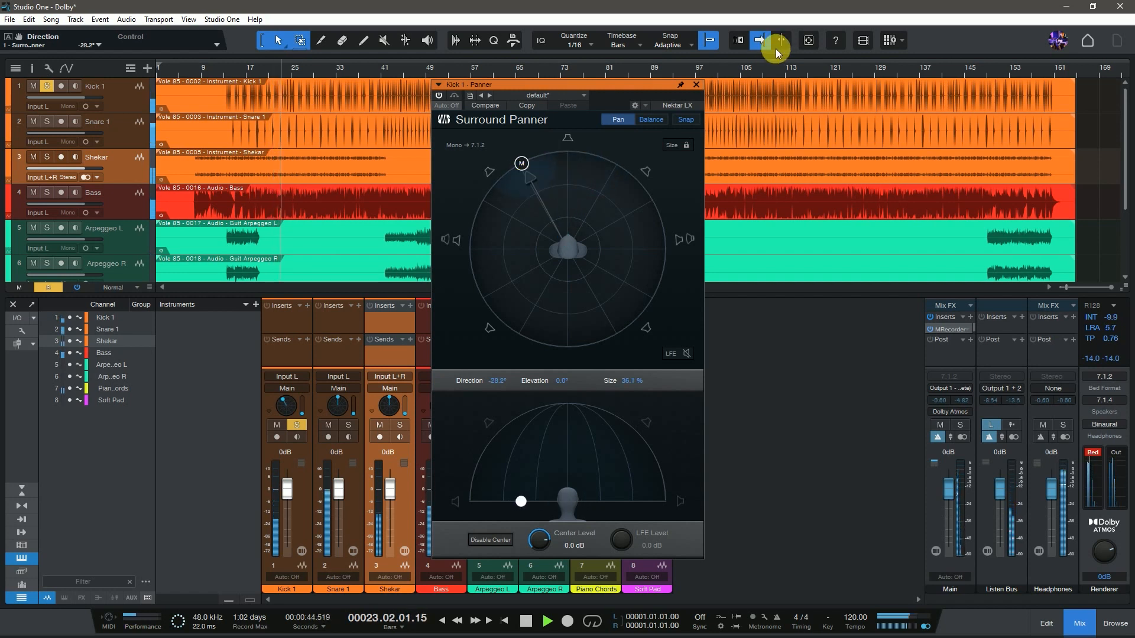
pyautogui.click(695, 84)
# Solo the Snare 1 channel and pan it front right in its Surround Panner.
pyautogui.click(350, 424)
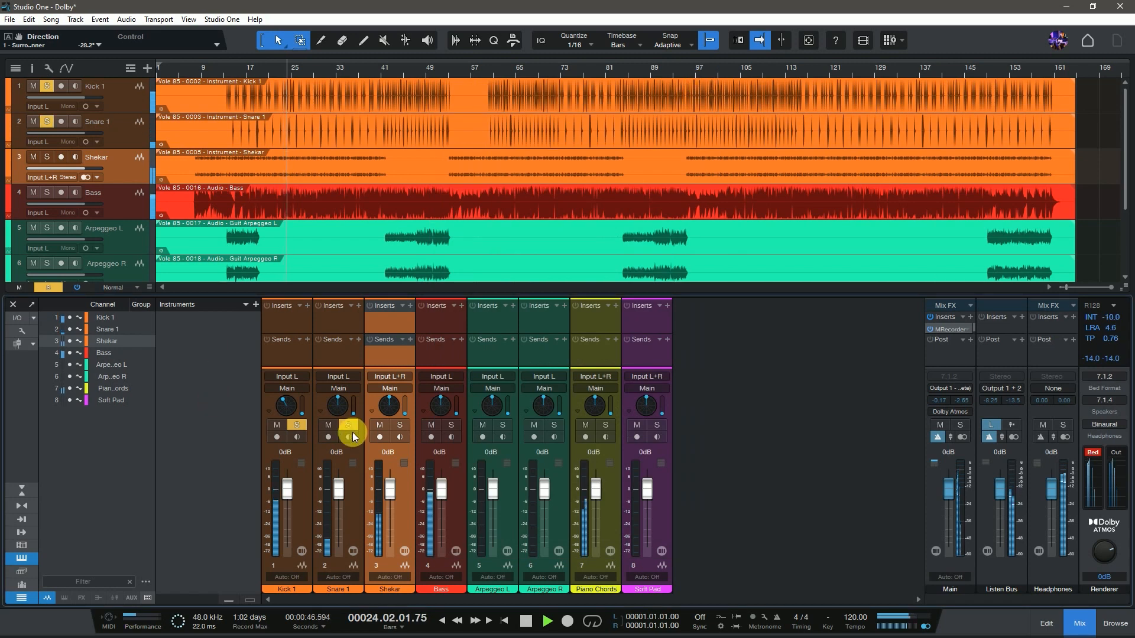
pyautogui.doubleClick(339, 404)
pyautogui.moveTo(568, 154); pyautogui.dragTo(614, 164)
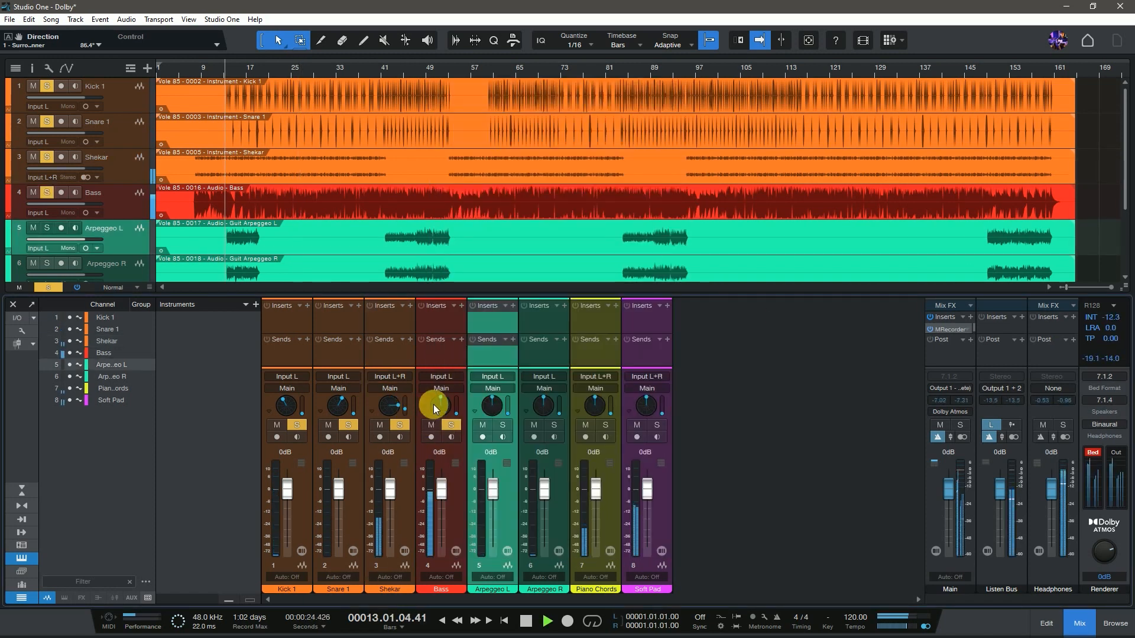
# Place the Bass front center in its Surround Panner and raise it to an elevation of about 26.8°.
pyautogui.click(435, 405)
pyautogui.doubleClick(435, 405)
pyautogui.click(567, 155)
pyautogui.click(702, 84)
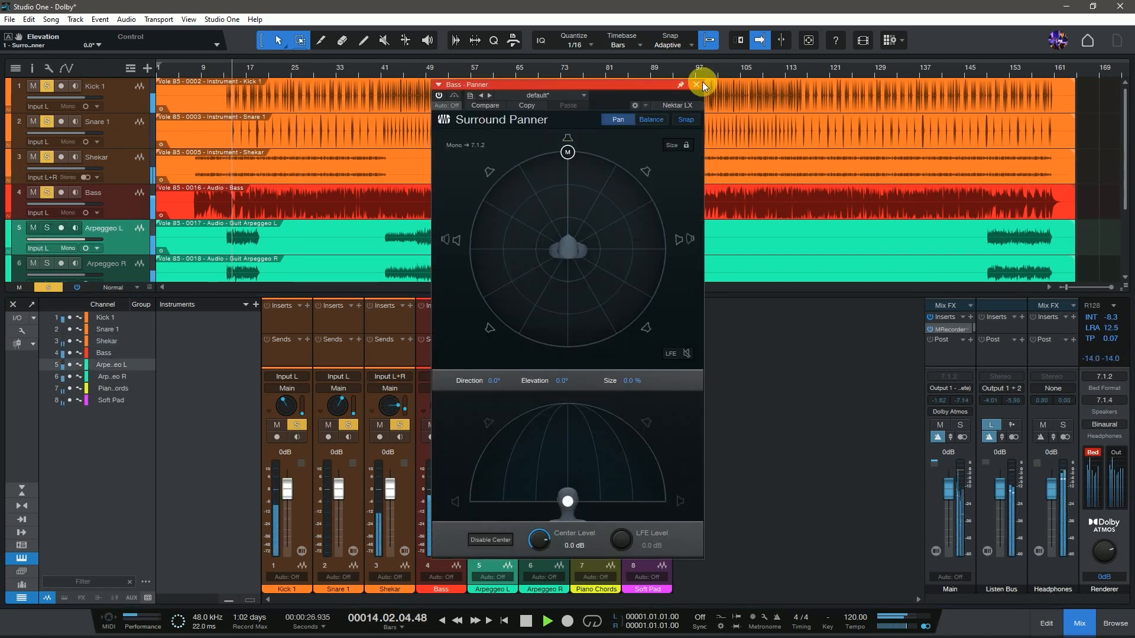
pyautogui.moveTo(569, 155); pyautogui.dragTo(571, 158)
pyautogui.moveTo(567, 501); pyautogui.dragTo(563, 455)
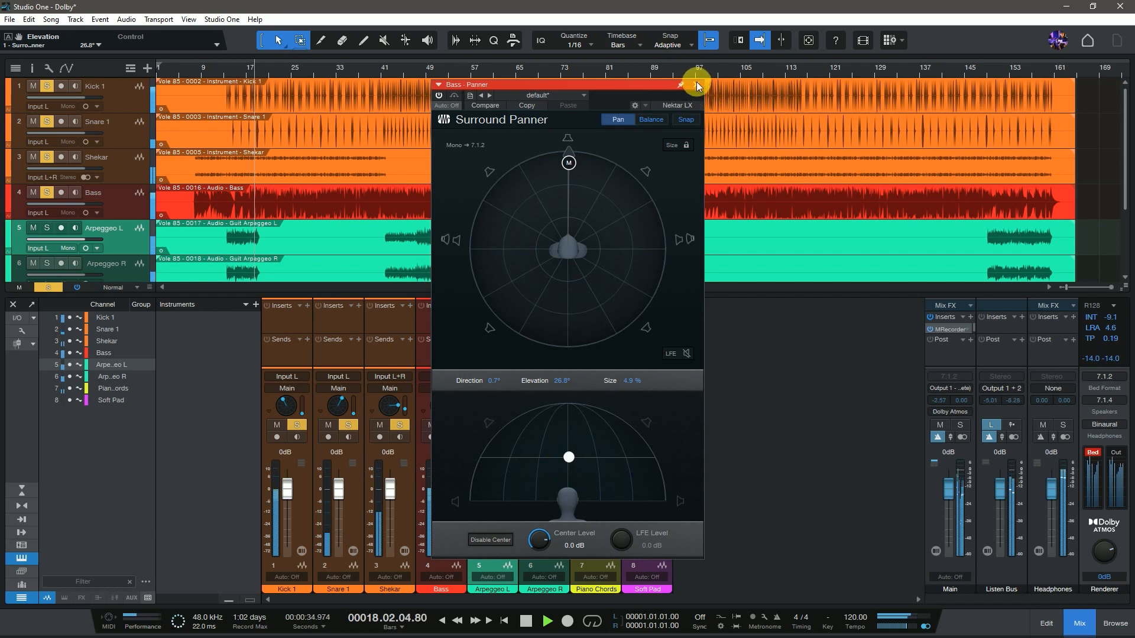
pyautogui.click(696, 84)
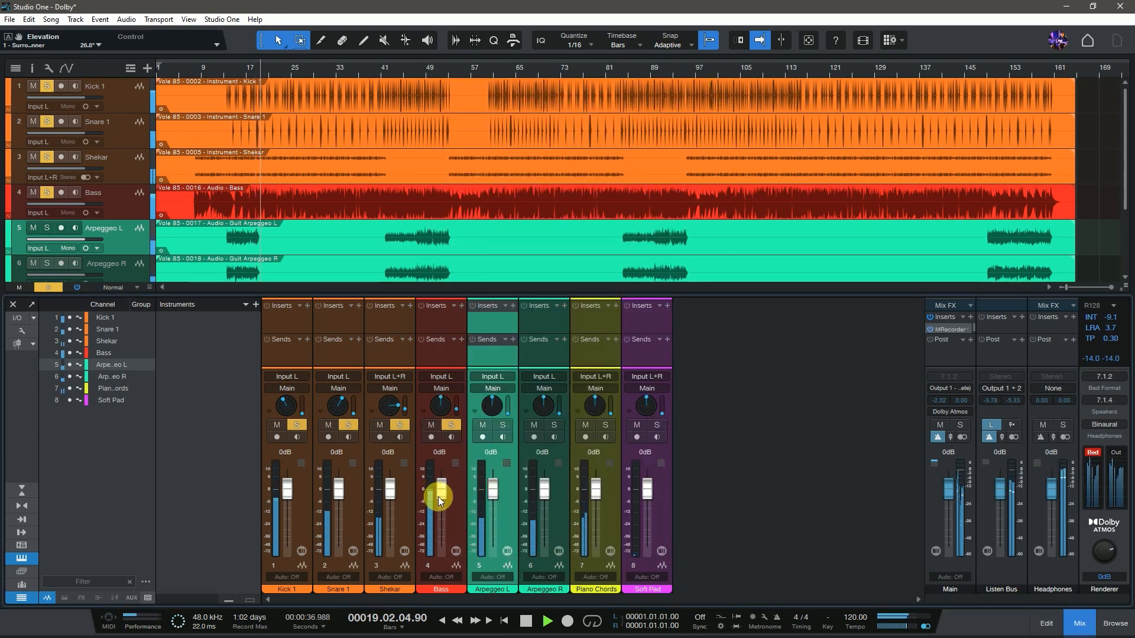
# Raise the Kick 1 channel's volume to about +3.7 dB.
pyautogui.moveTo(285, 493); pyautogui.dragTo(286, 487)
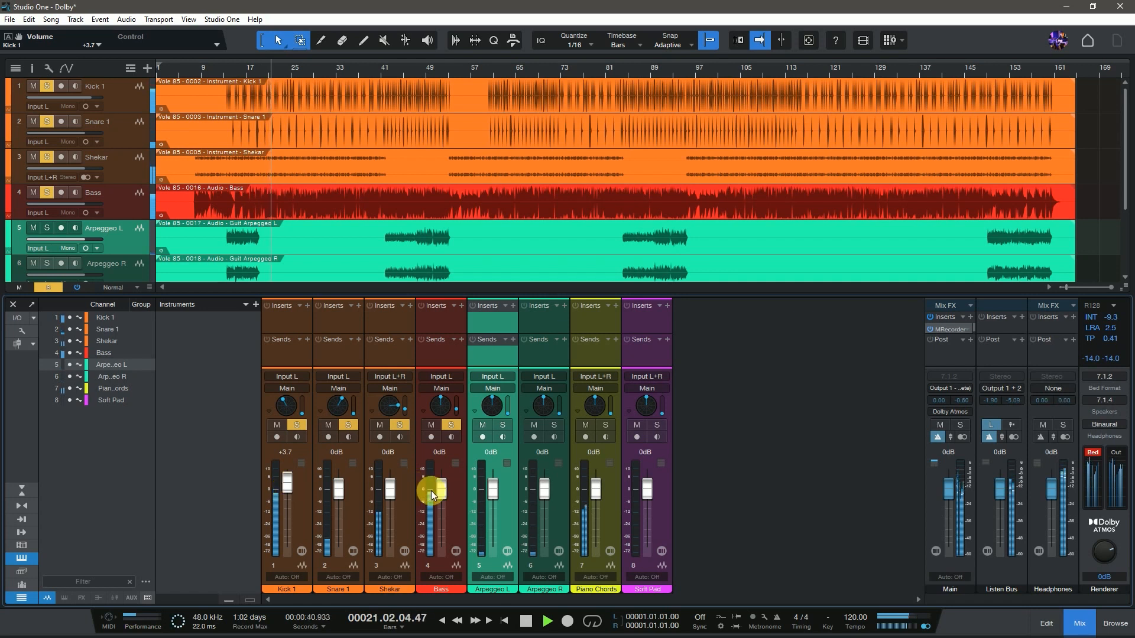
# Set Piano Chords automation to Write and record surround panner moves during playback, varying the spread and sweeping the direction.
pyautogui.click(596, 577)
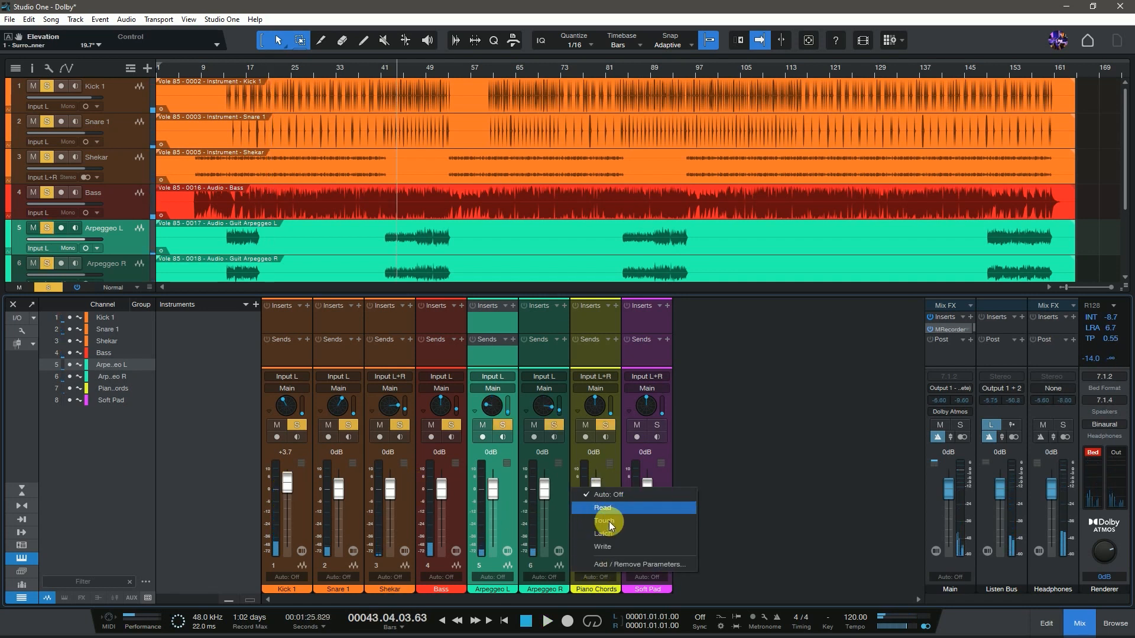
pyautogui.click(602, 546)
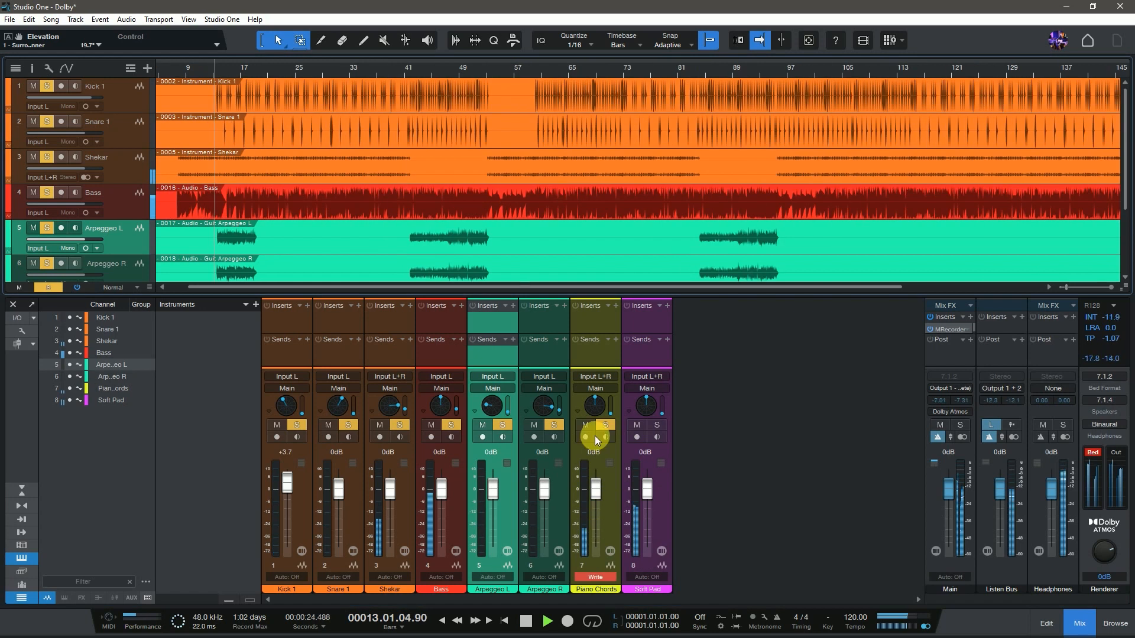
pyautogui.doubleClick(595, 405)
pyautogui.moveTo(555, 238); pyautogui.dragTo(627, 172)
pyautogui.scroll(-2, 1125, 188)
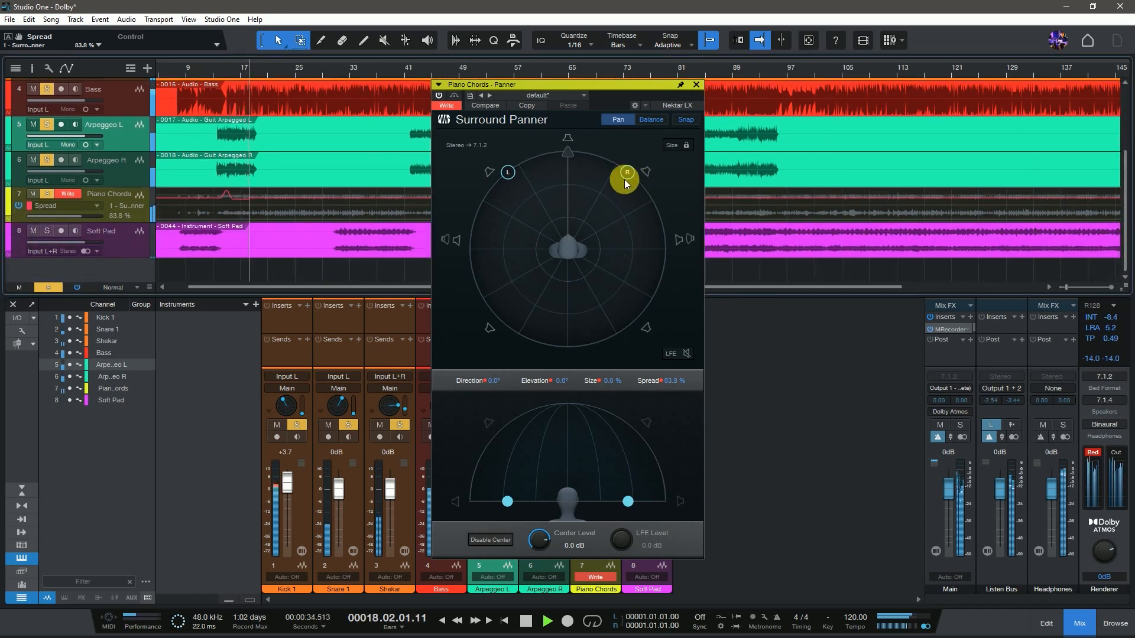
pyautogui.moveTo(489, 383); pyautogui.dragTo(512, 405)
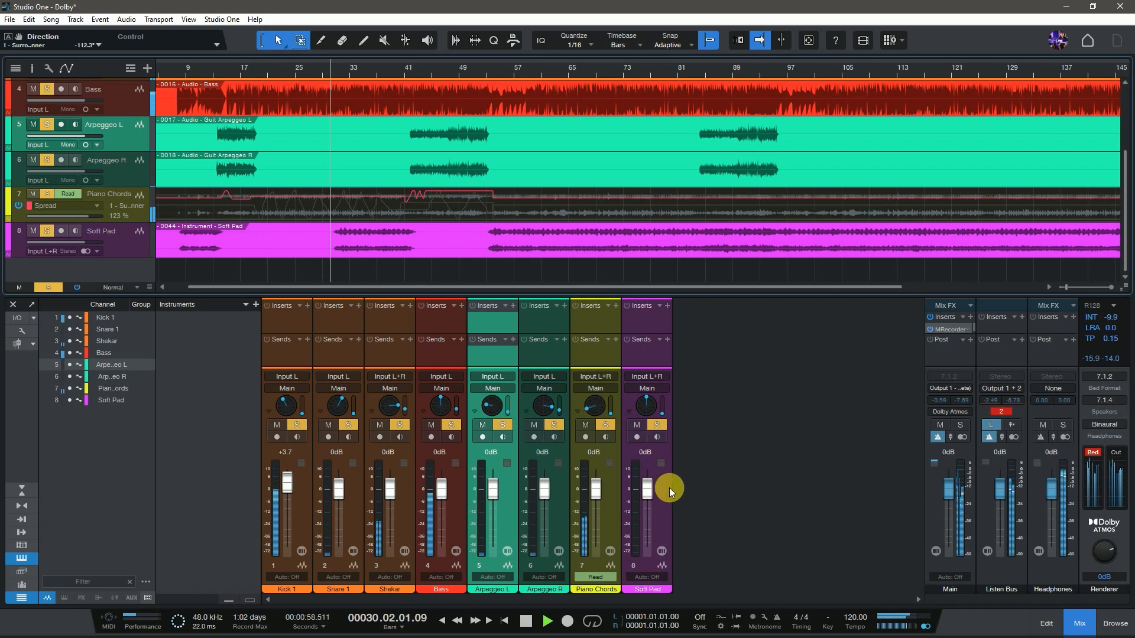
# Widen the Soft Pad in its Surround Panner to about 156% spread, 66% size and 9.7° elevation.
pyautogui.doubleClick(645, 405)
pyautogui.moveTo(619, 189); pyautogui.dragTo(653, 213)
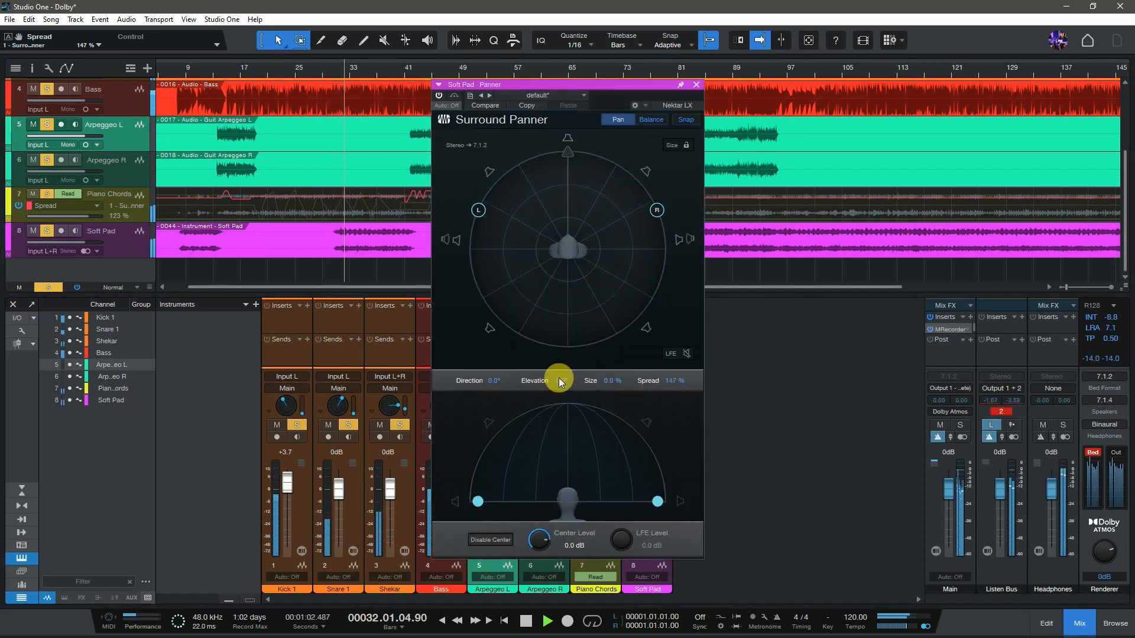
pyautogui.moveTo(611, 385); pyautogui.dragTo(625, 307)
pyautogui.moveTo(654, 211); pyautogui.dragTo(657, 218)
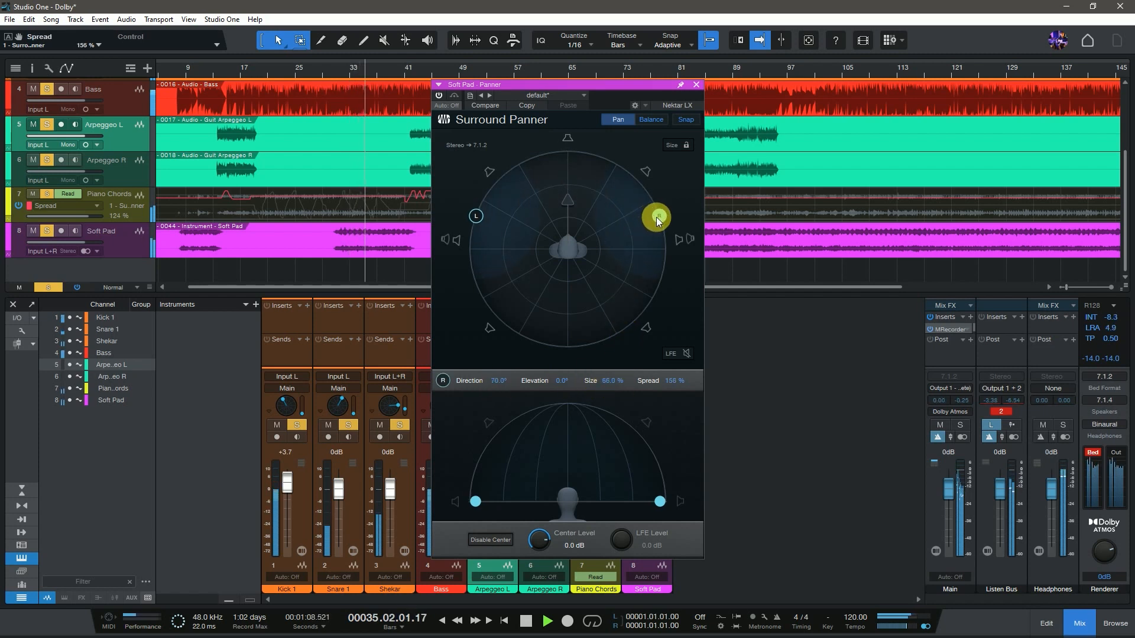
pyautogui.moveTo(660, 501); pyautogui.dragTo(657, 490)
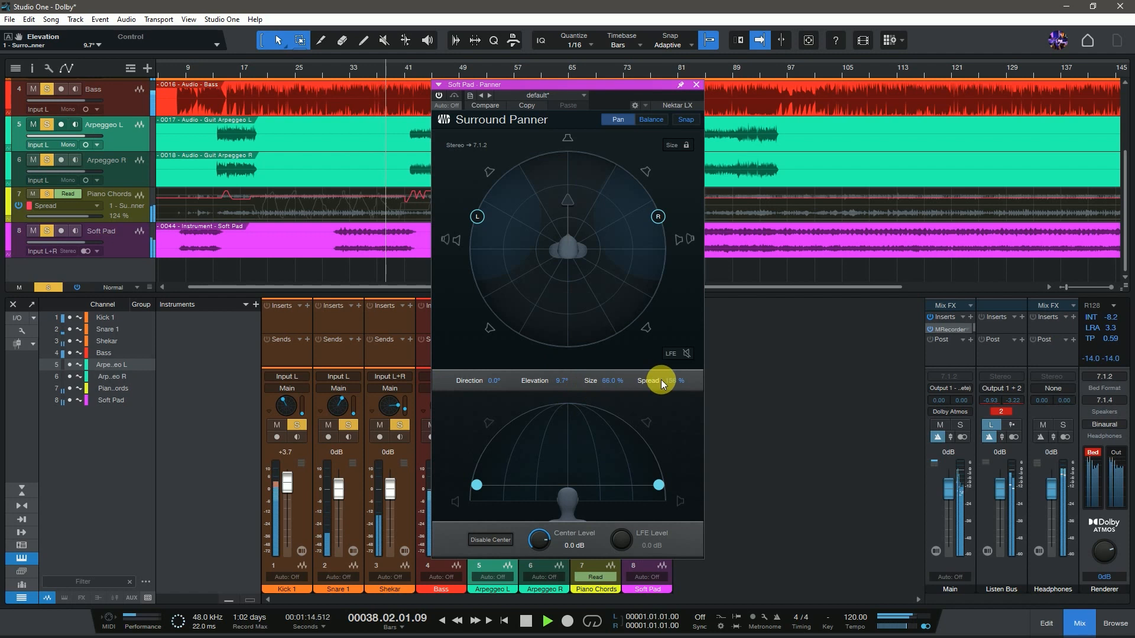
# Set the Soft Pad's spread to about 172% and direction to about 14.4°, and lower its channel volume to about -2.7 dB.
pyautogui.moveTo(672, 387); pyautogui.dragTo(674, 376)
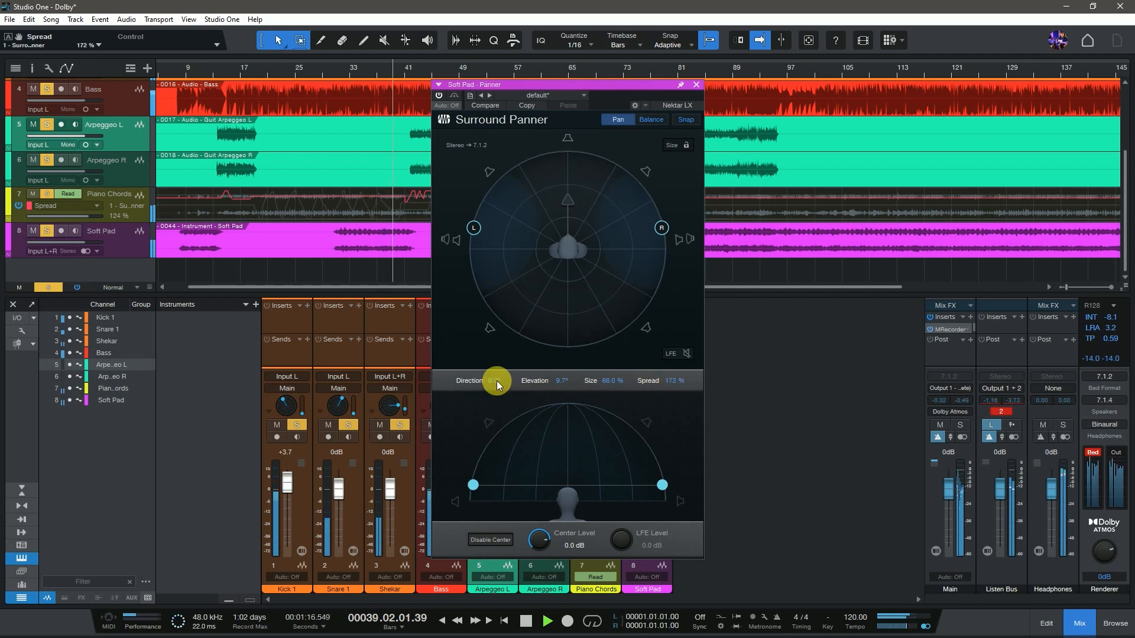
pyautogui.moveTo(500, 385); pyautogui.dragTo(499, 382)
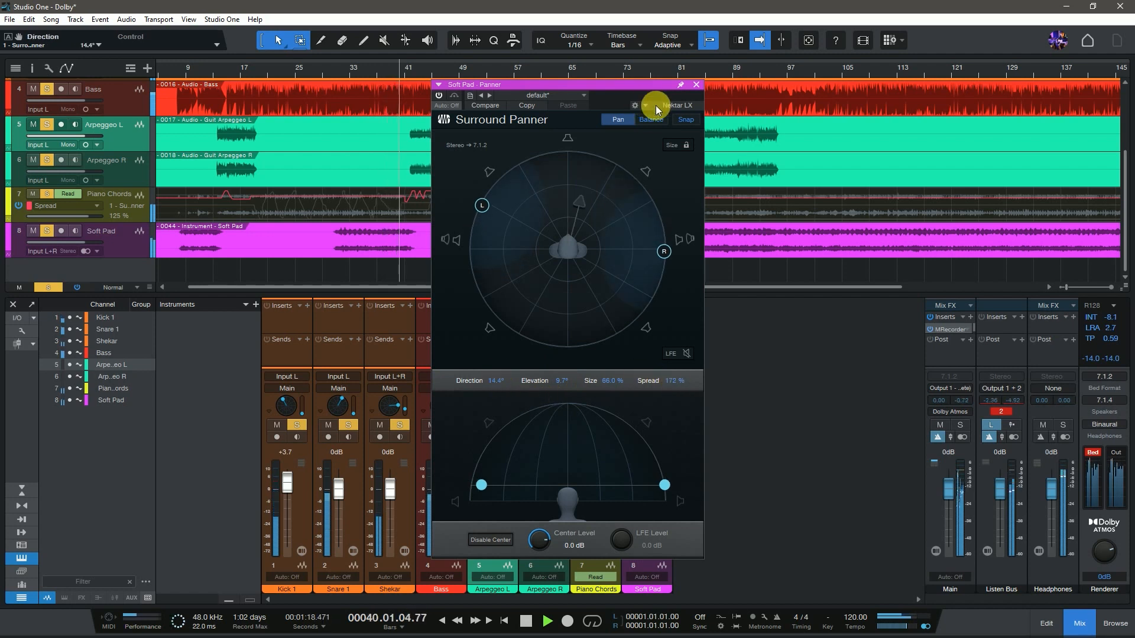
pyautogui.click(696, 85)
pyautogui.moveTo(649, 492); pyautogui.dragTo(648, 495)
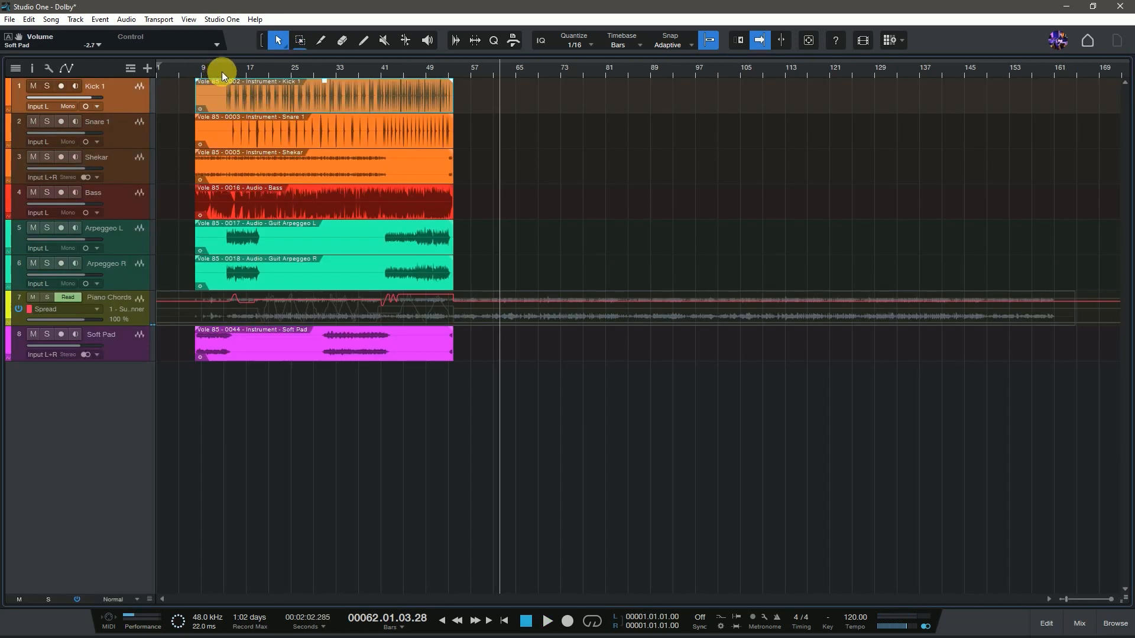
# Play back the full arrangement from about bar 12 to check the mix, and stop it a few bars on.
pyautogui.click(220, 72)
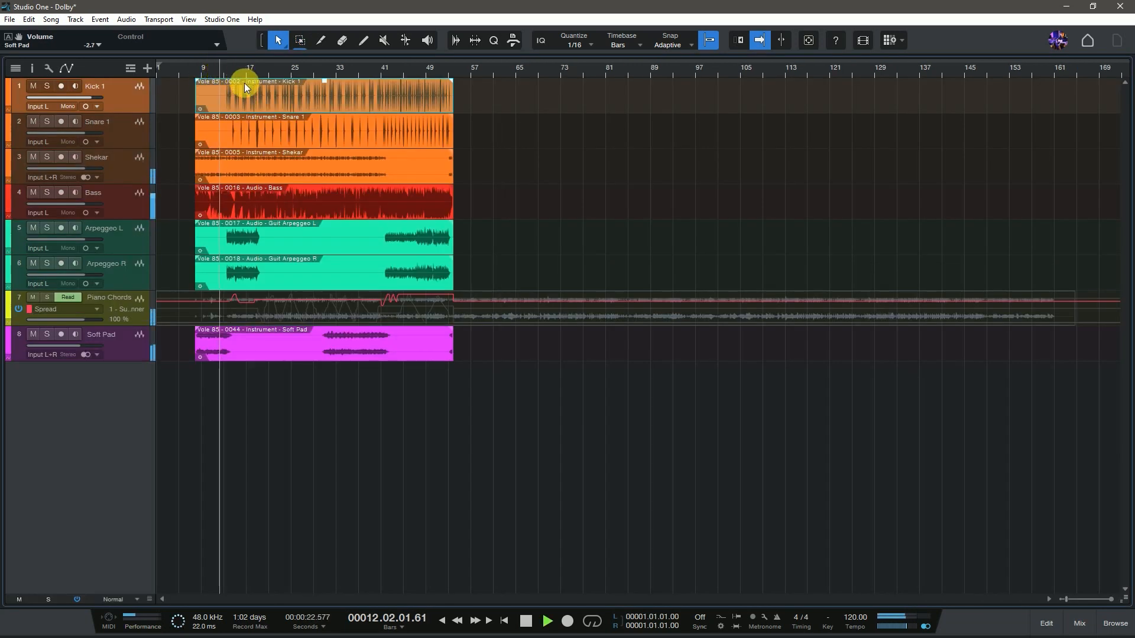
pyautogui.click(836, 435)
pyautogui.click(1071, 313)
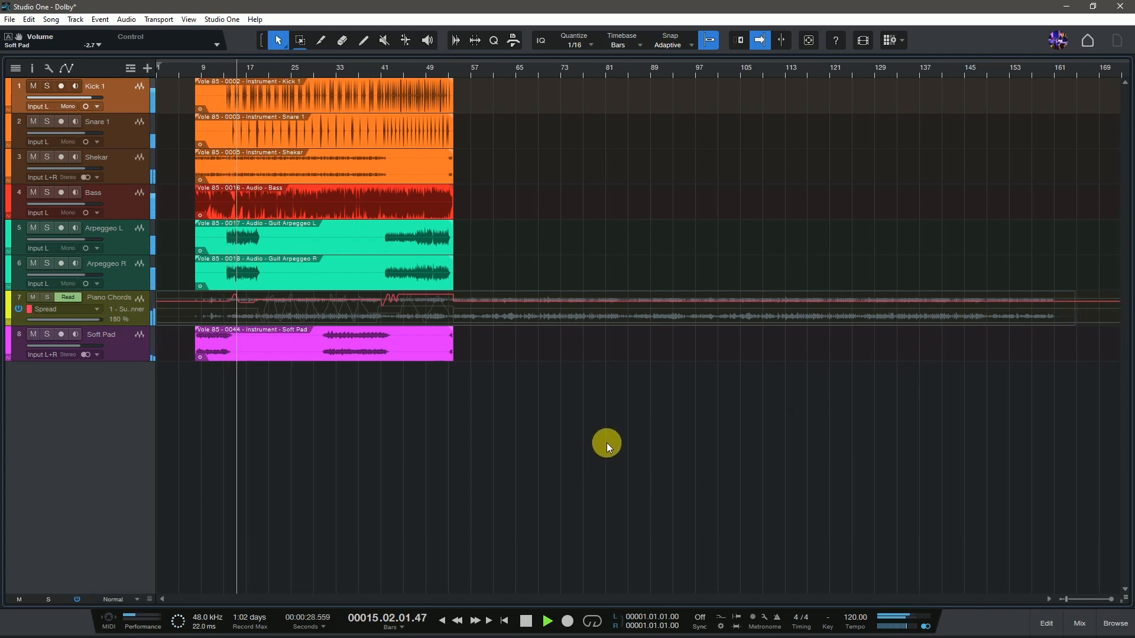
pyautogui.press('space')
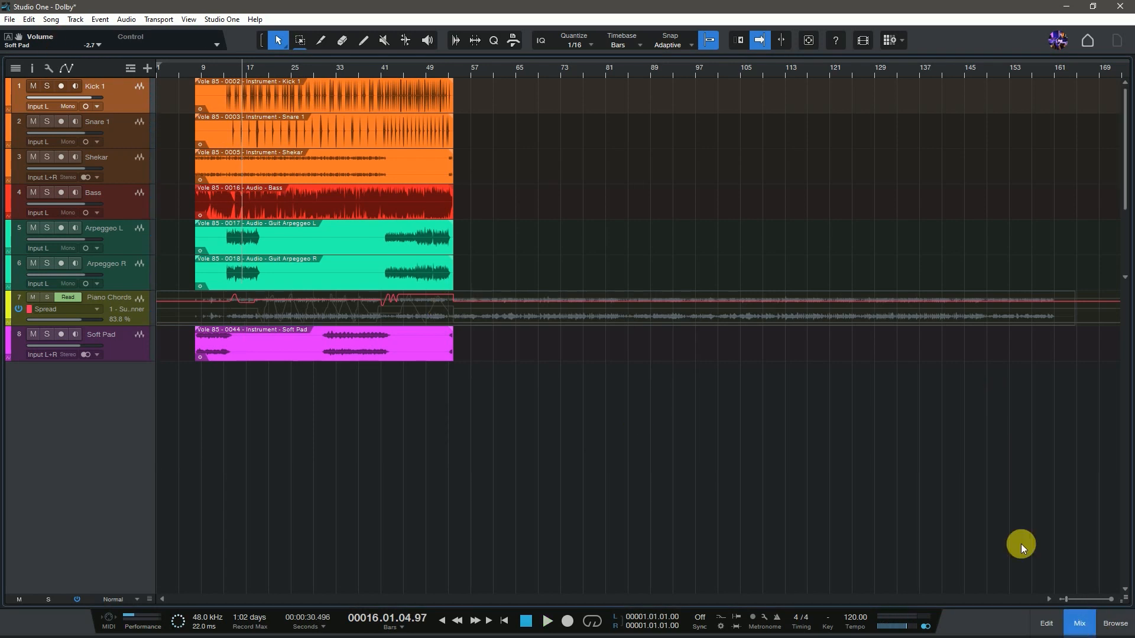
# Open the Main channel's Dolby Atmos Renderer, switch to the straight-on room view and play the song to watch its channel meters.
pyautogui.click(1079, 623)
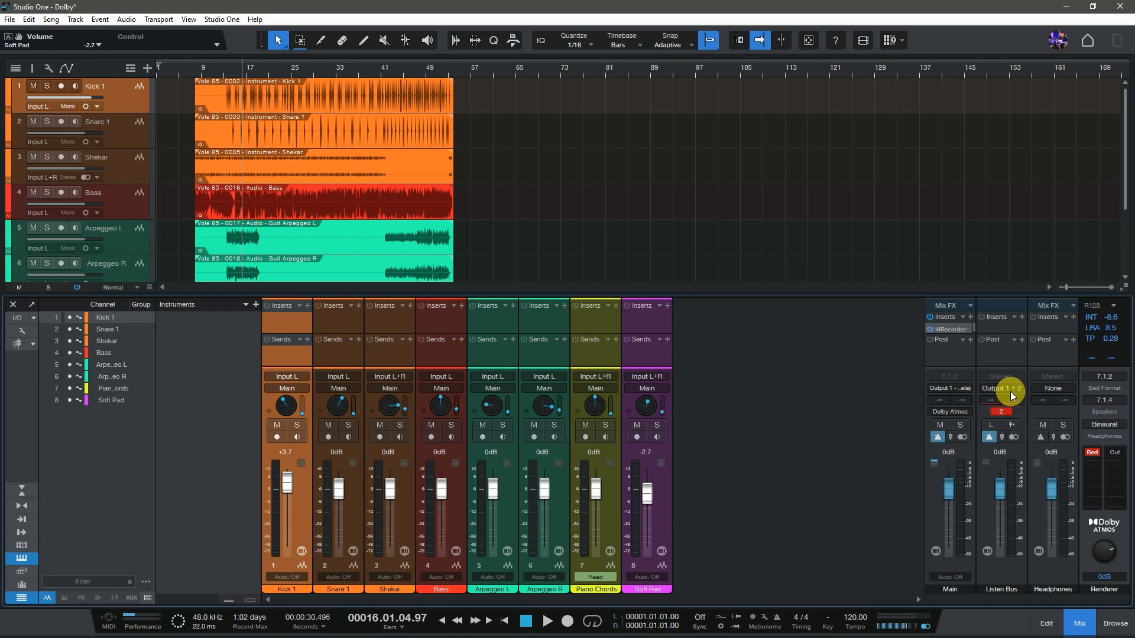
pyautogui.click(963, 409)
pyautogui.click(960, 414)
pyautogui.click(955, 411)
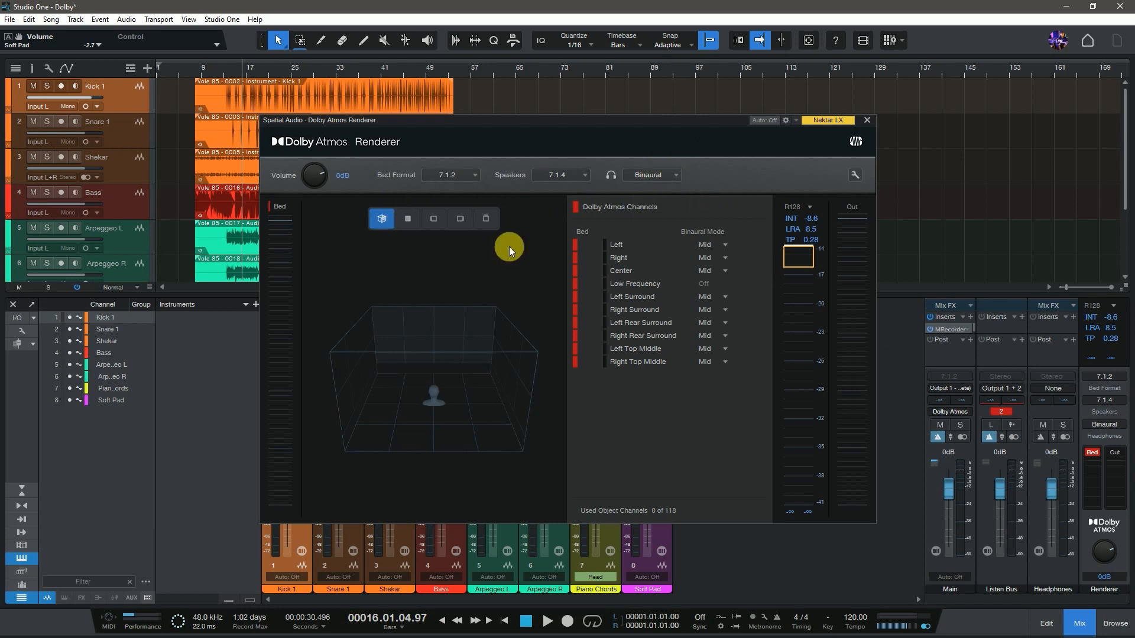
pyautogui.click(403, 223)
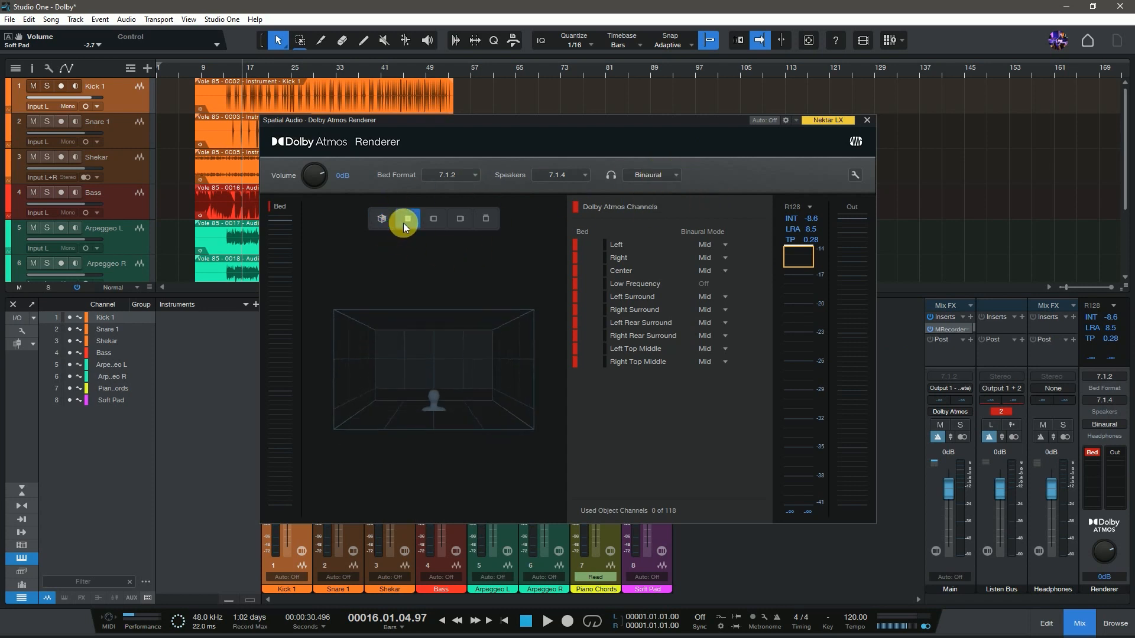
pyautogui.press('space')
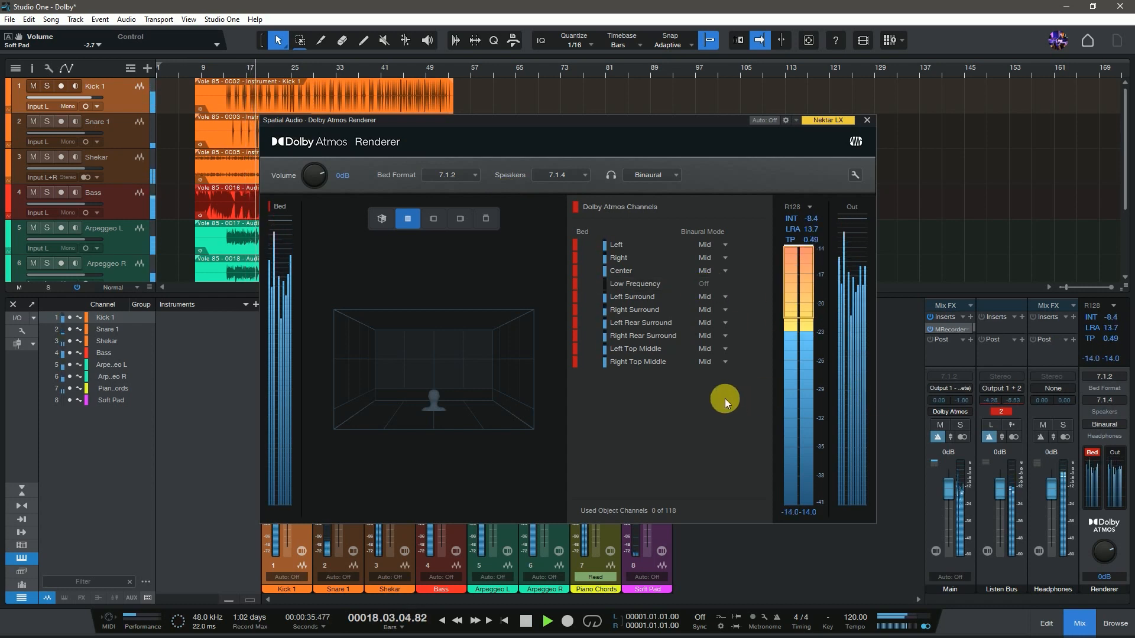
# Review the renderer's 5.1 and 5.1.x downmix and 5.1 to 2.0 downmix options, and display the 7.1 trim settings.
pyautogui.click(854, 174)
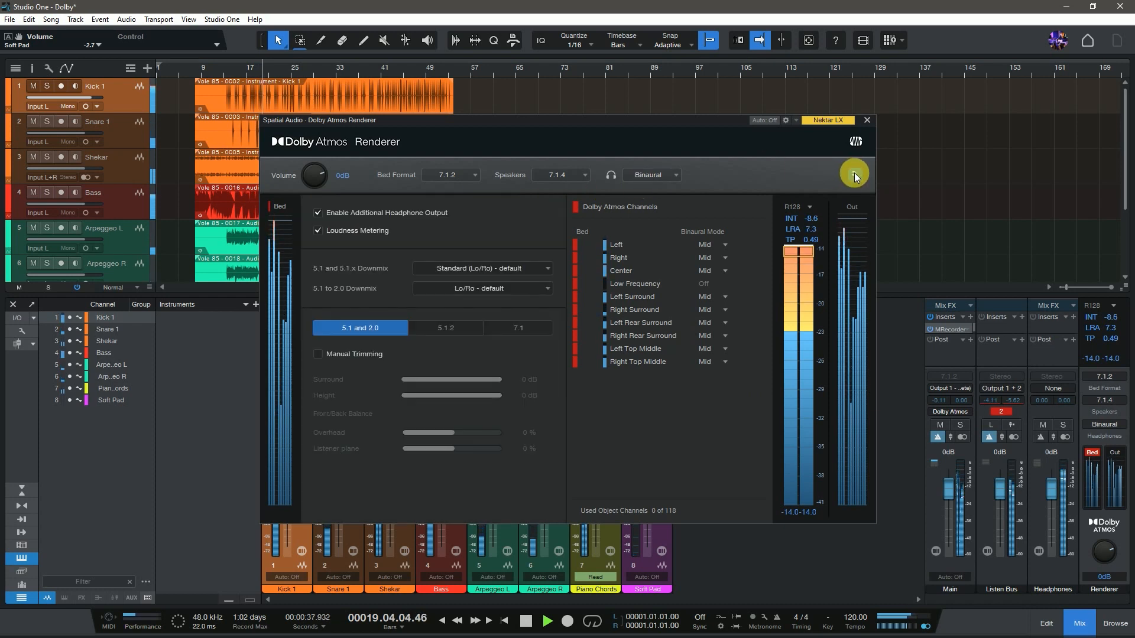
pyautogui.click(481, 270)
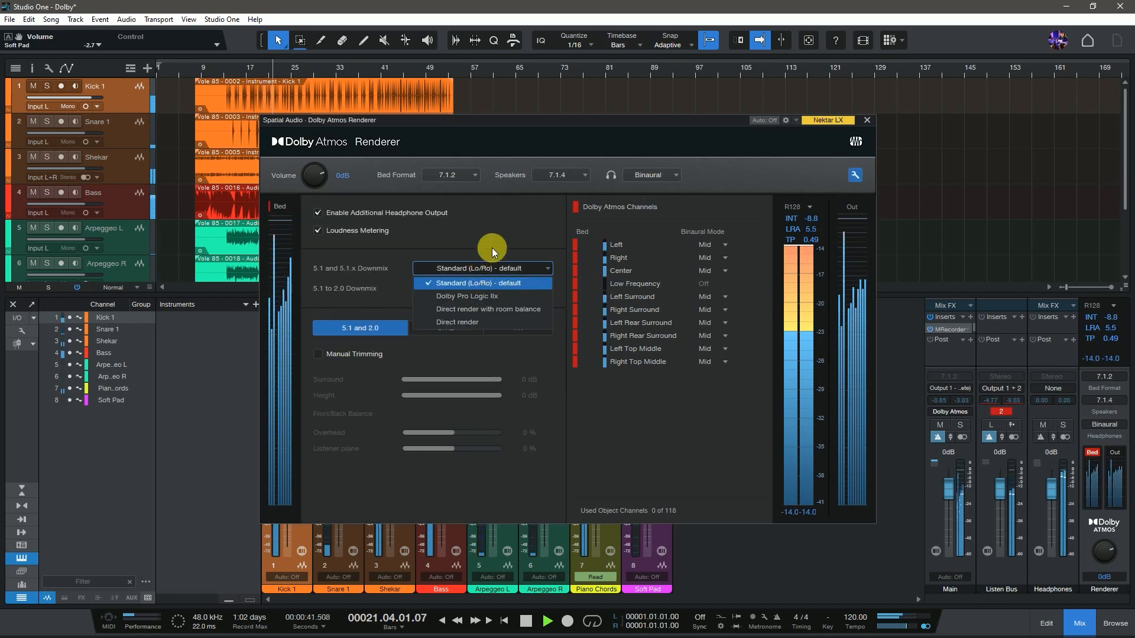
pyautogui.click(494, 267)
pyautogui.click(492, 267)
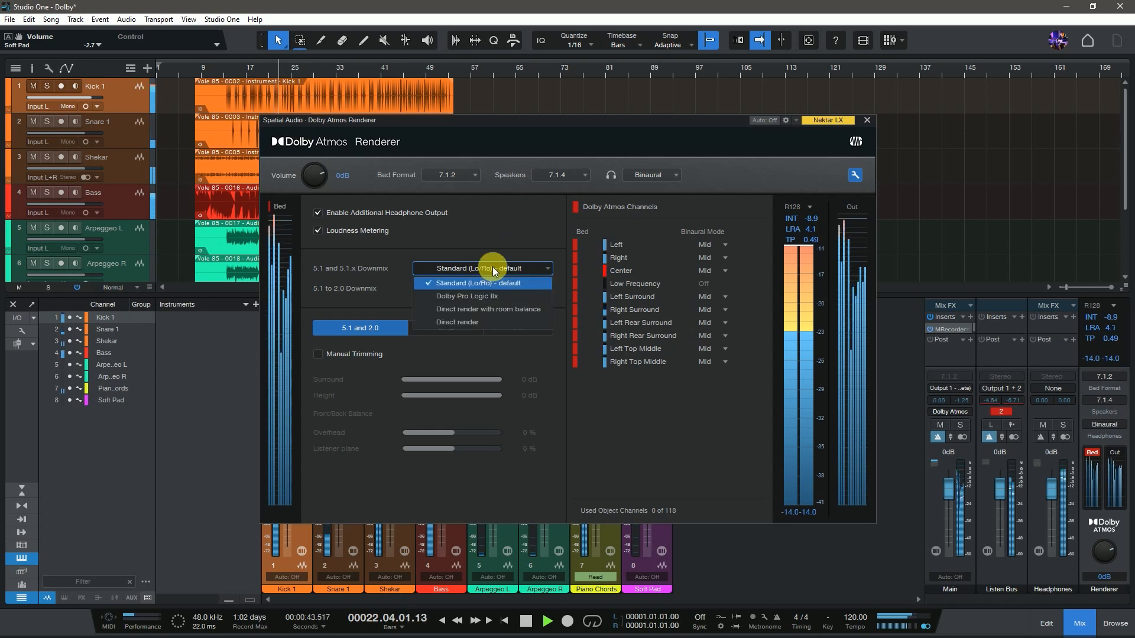
pyautogui.click(503, 288)
pyautogui.click(503, 287)
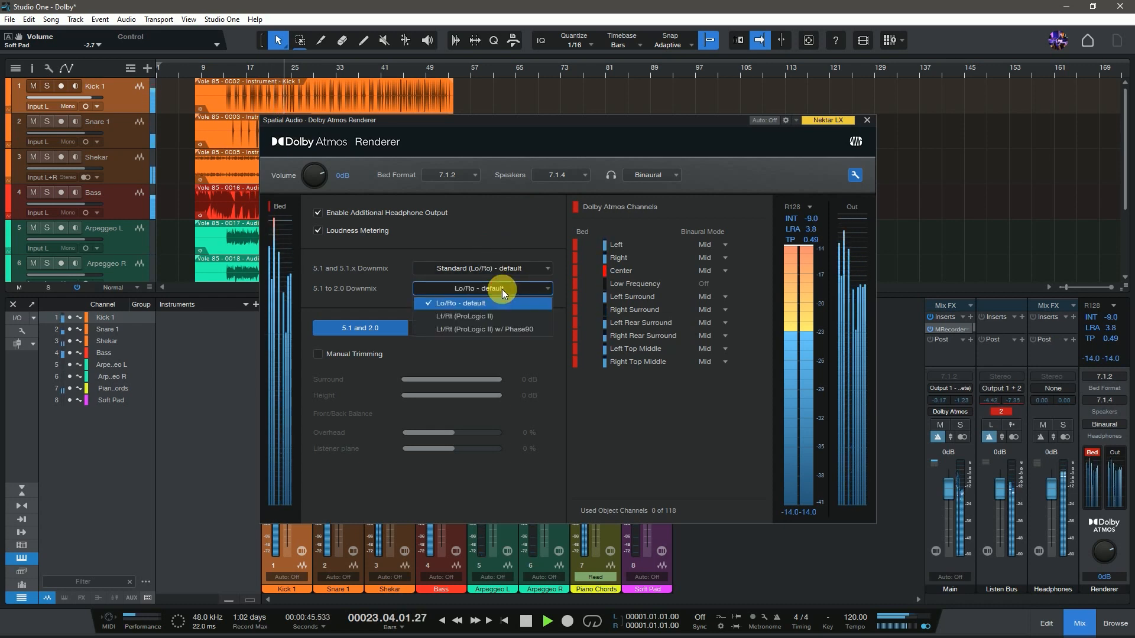
pyautogui.click(499, 247)
pyautogui.click(502, 331)
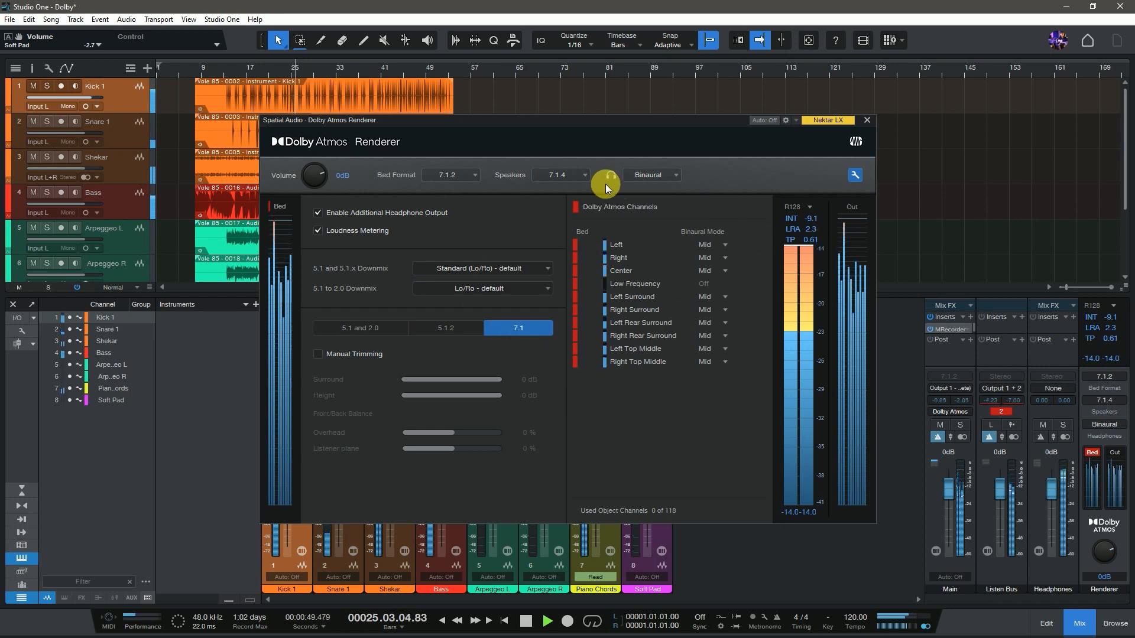
# Turn the renderer's additional headphone output off and on again, and close the renderer.
pyautogui.click(319, 213)
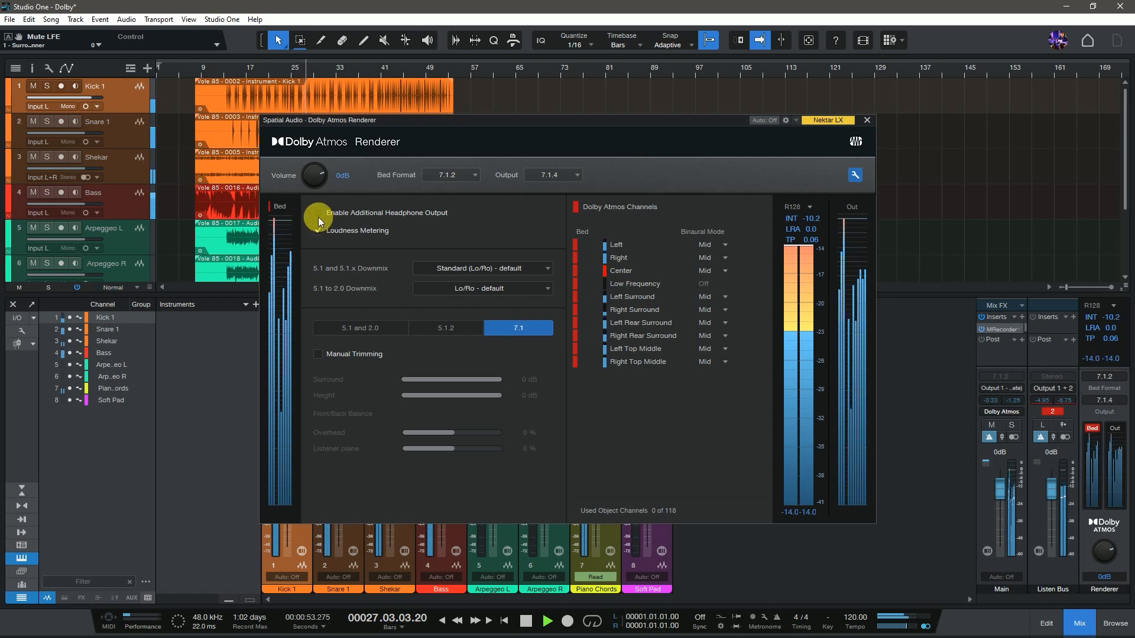
pyautogui.click(317, 214)
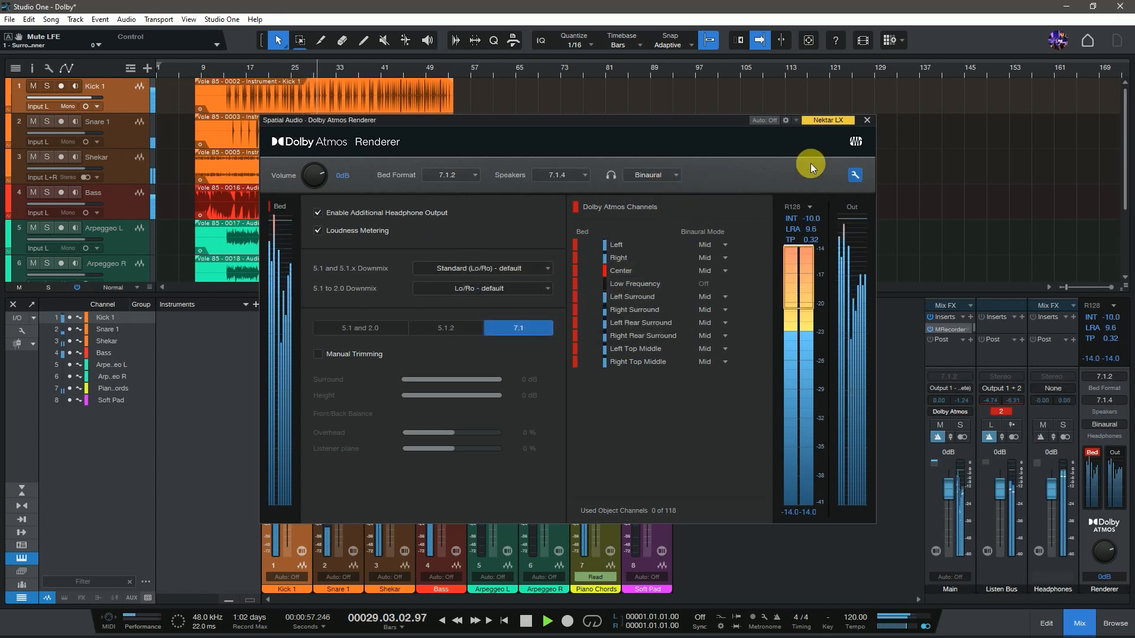
pyautogui.click(866, 120)
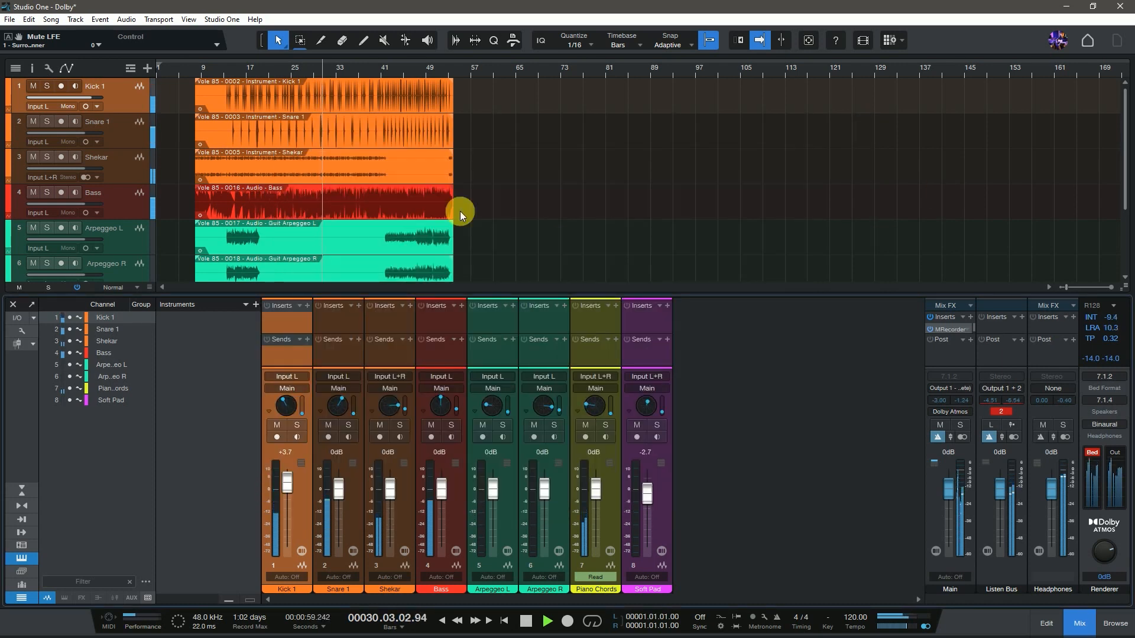
# Stop playback, set the loop range around all events from bar 8 to 55, and open the spatial audio export's filename for editing.
pyautogui.press('space')
pyautogui.press('p')
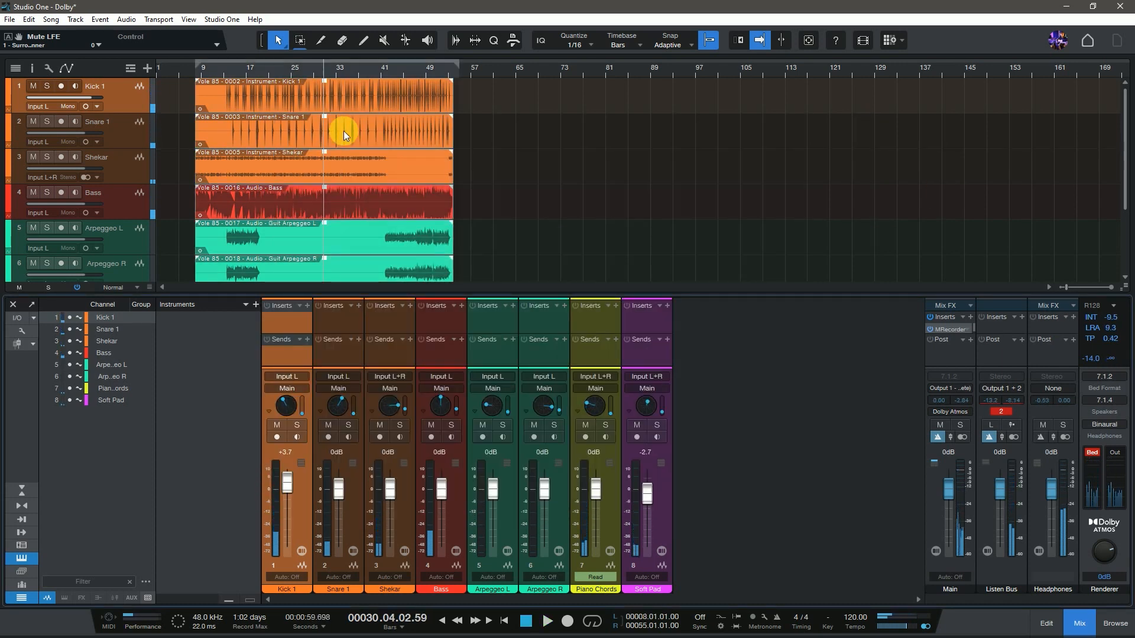
pyautogui.click(10, 20)
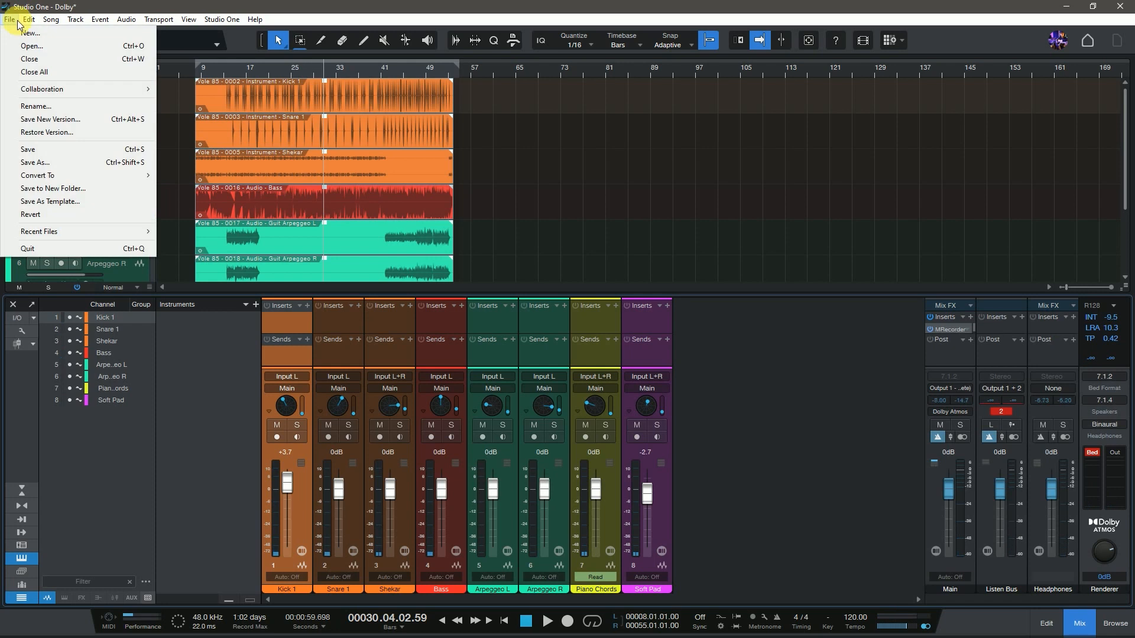
pyautogui.moveTo(50, 20)
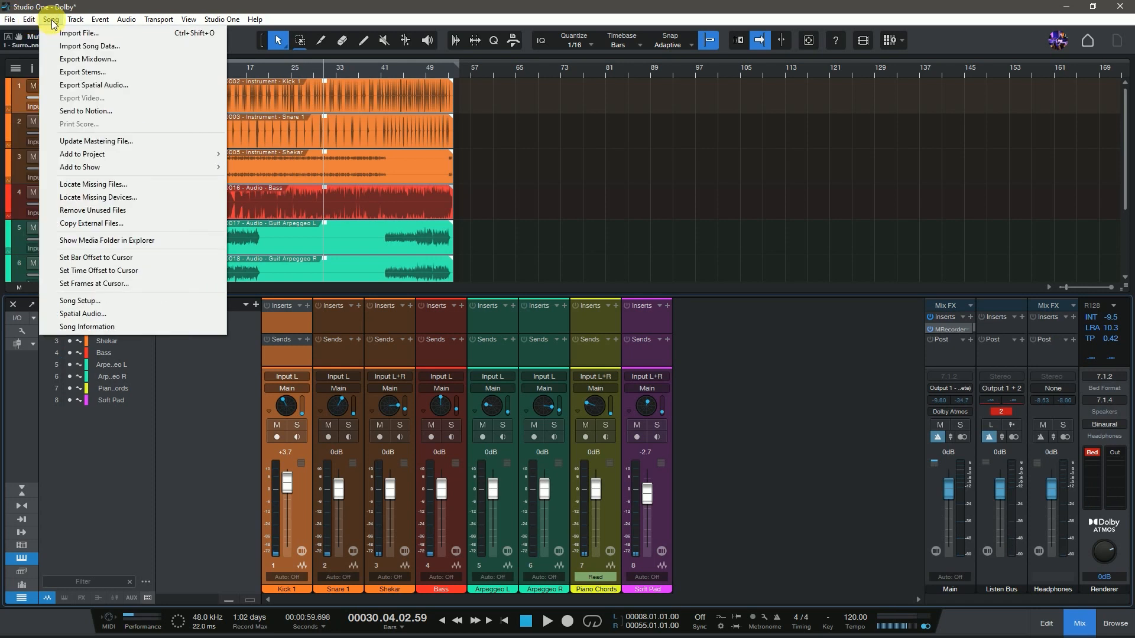
pyautogui.click(117, 86)
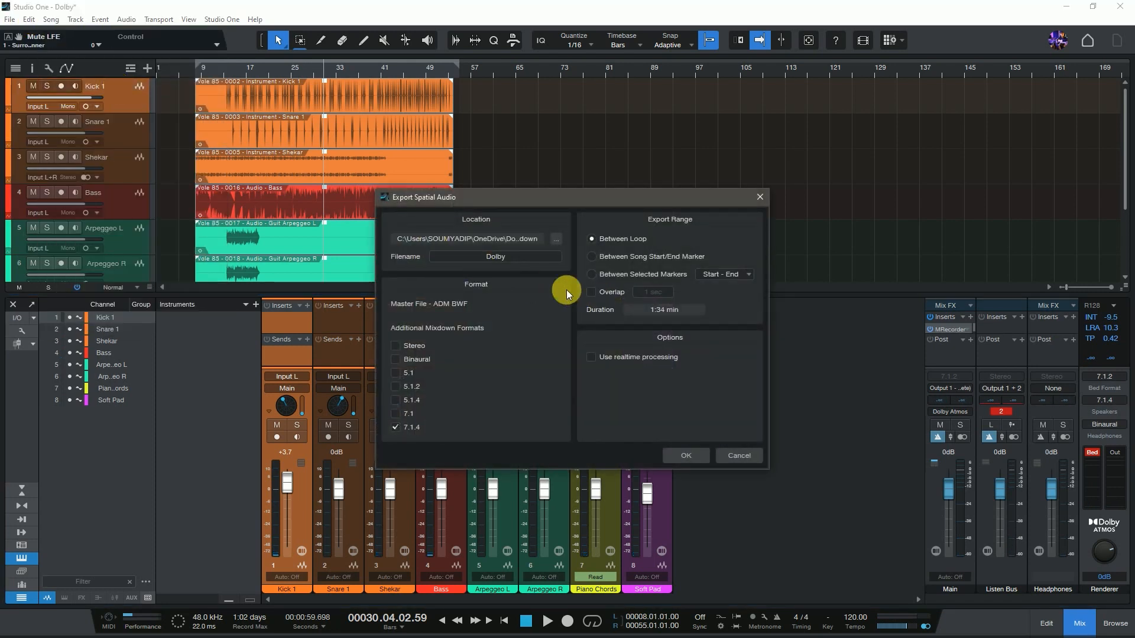
pyautogui.click(533, 259)
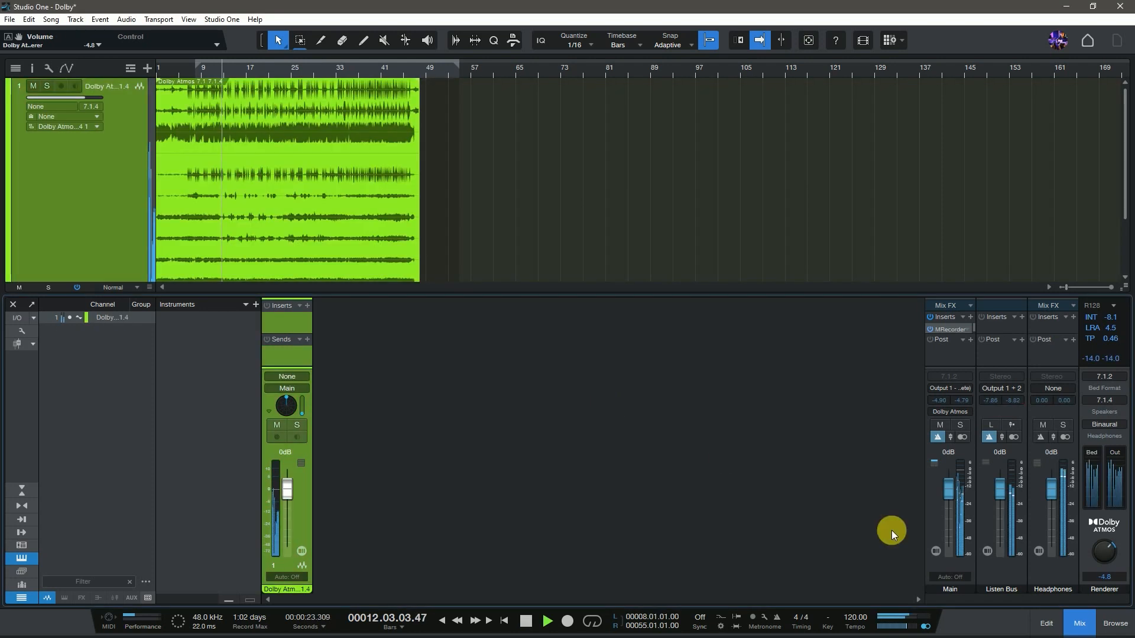
# Raise the Main channel's volume to about +3.0 dB and set the loop range to the rendered Dolby Atmos 7.1.4 clip.
pyautogui.moveTo(940, 491); pyautogui.dragTo(728, 491)
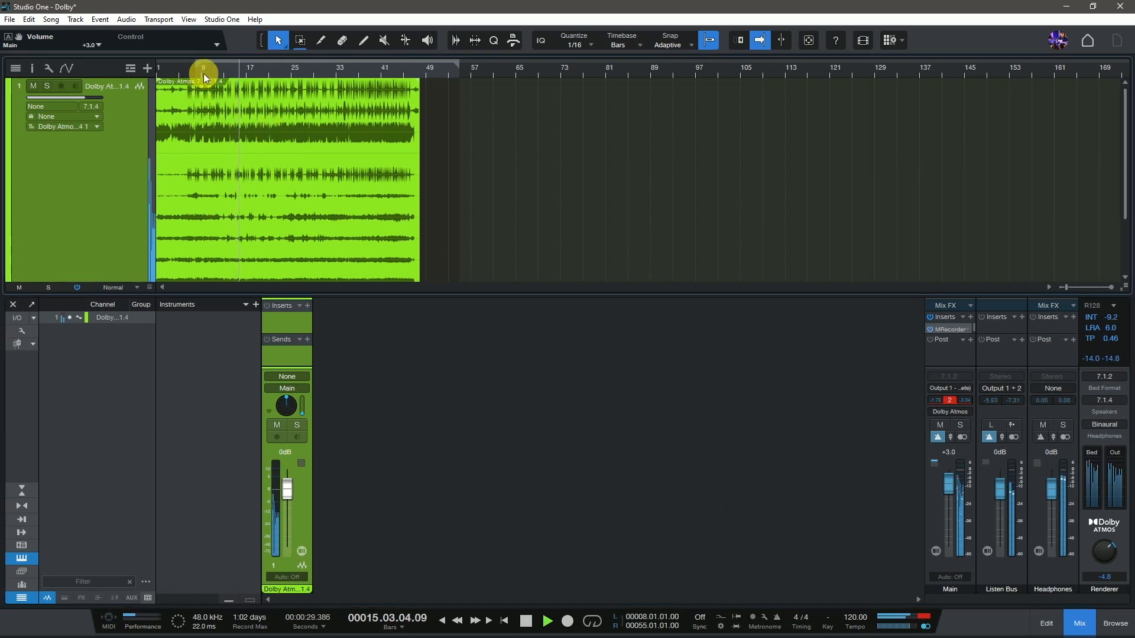
pyautogui.scroll(8, 205, 73)
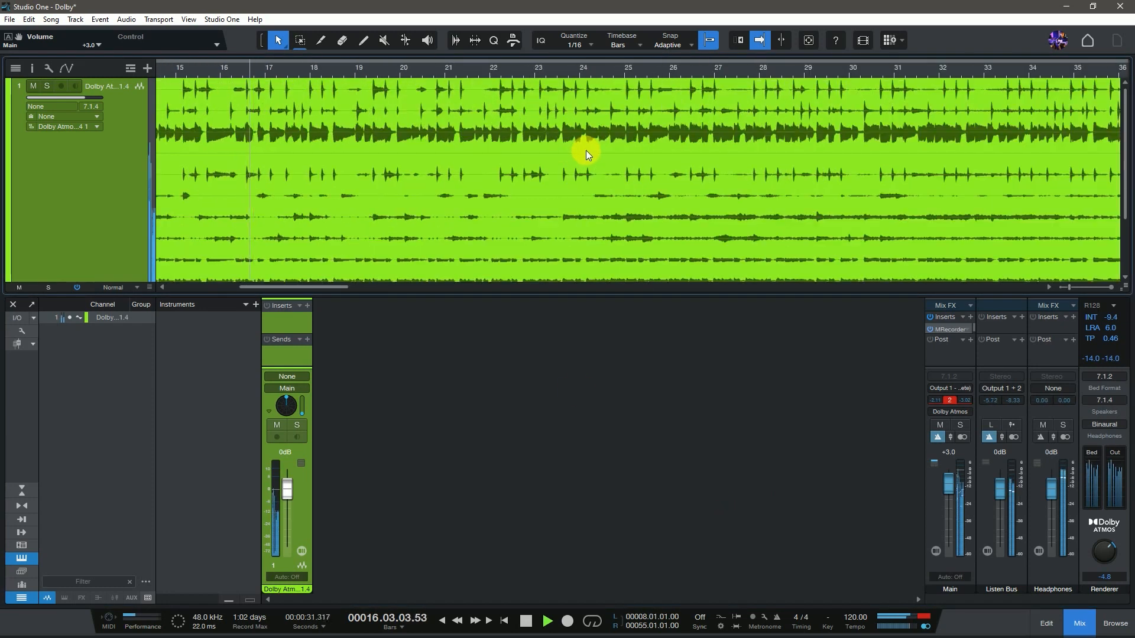
pyautogui.click(586, 151)
pyautogui.press('p')
pyautogui.click(662, 402)
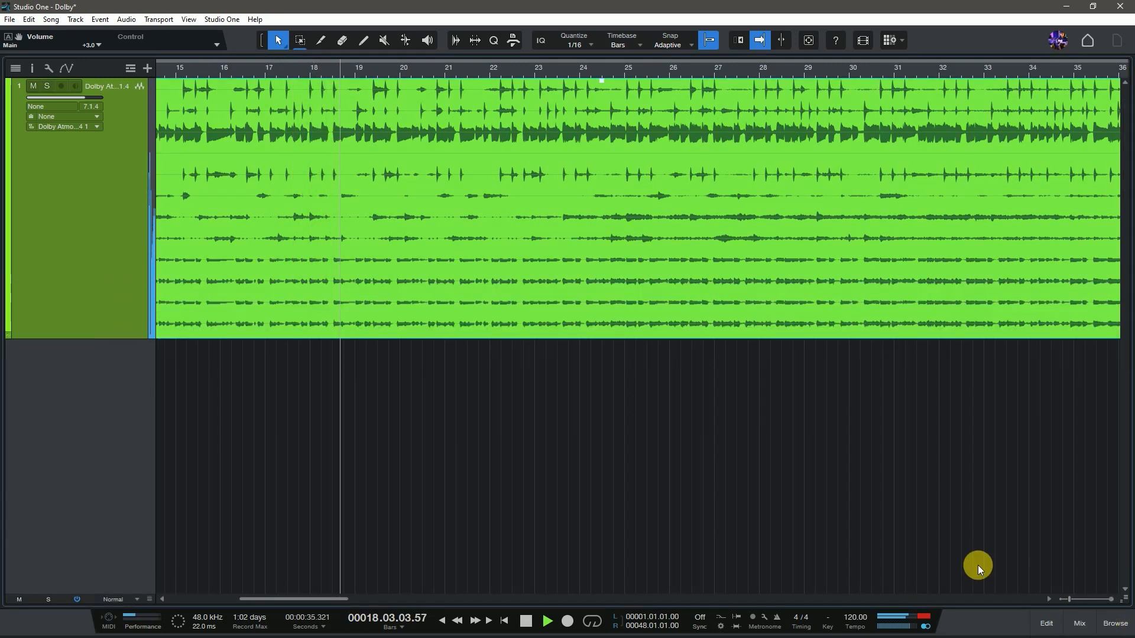
# Audition the rendered 7.1.4 clip in the full-height arrangement from about bars 27, 32 and 40.
pyautogui.click(1079, 624)
pyautogui.press('w')
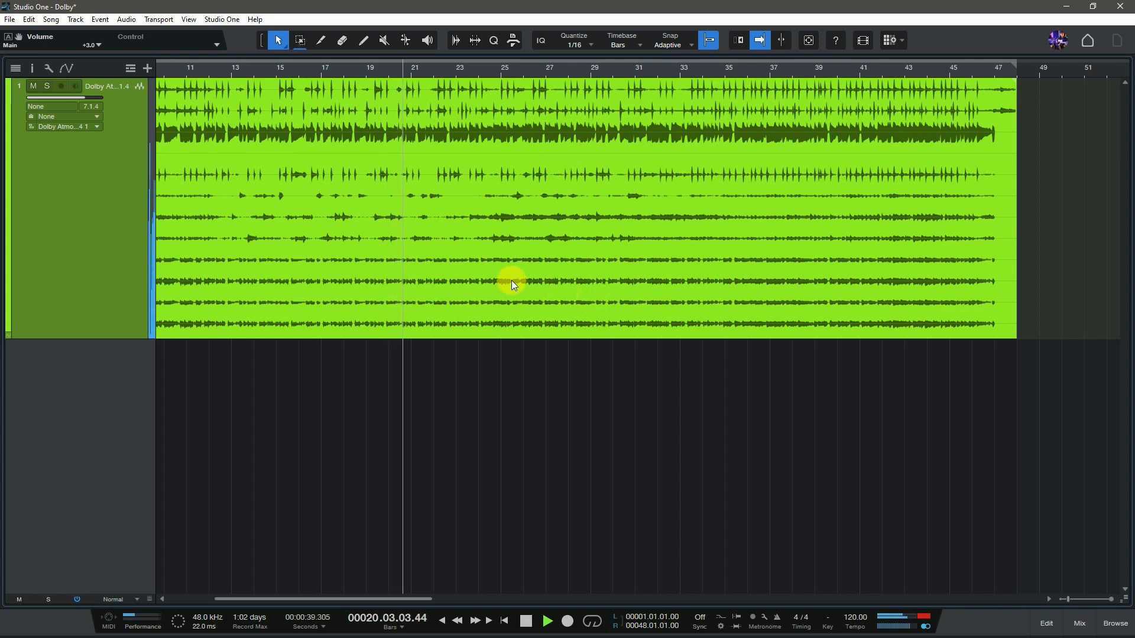
pyautogui.click(554, 70)
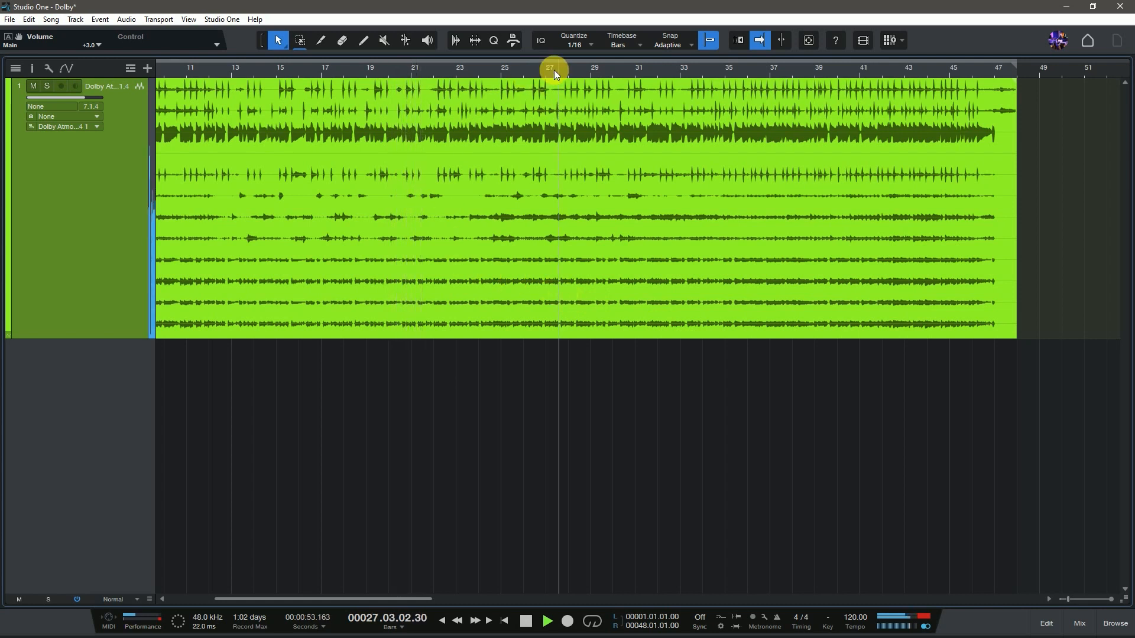
pyautogui.click(665, 72)
pyautogui.click(841, 70)
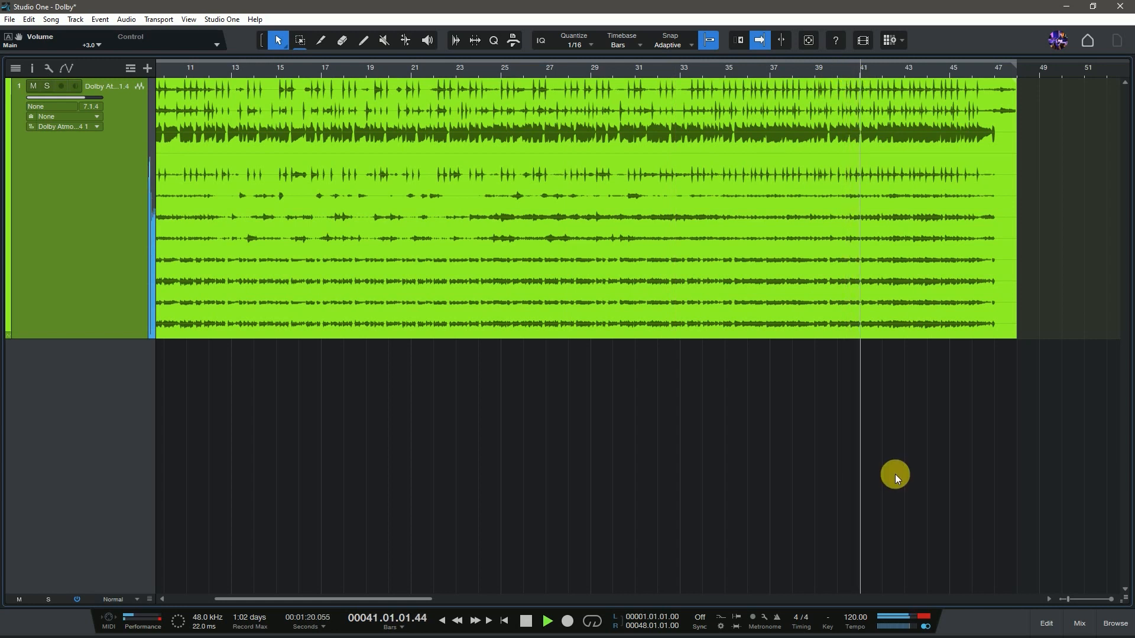